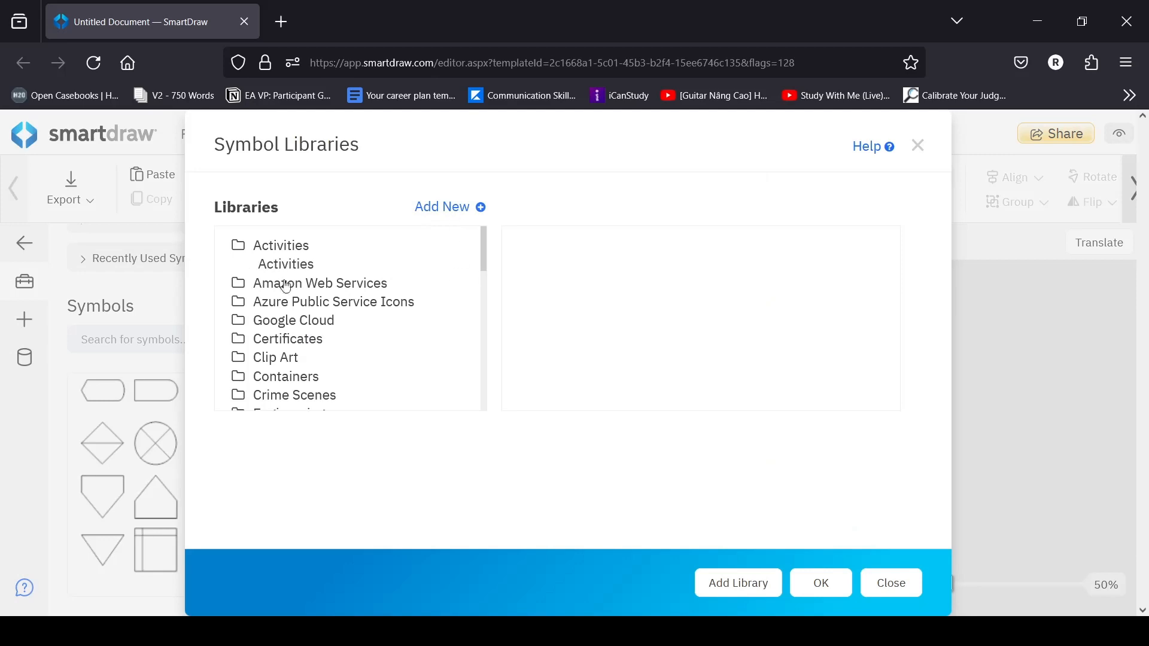
Preview the symbols in the Activities library.
left_click(292, 264)
left_click(300, 246)
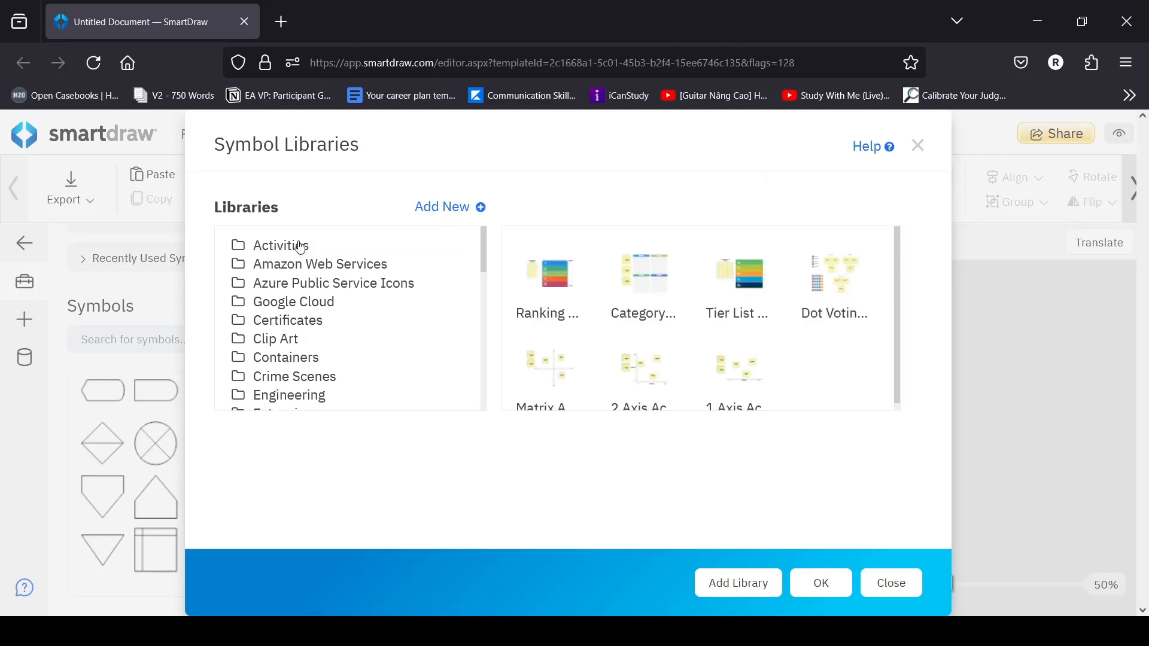
left_click(294, 247)
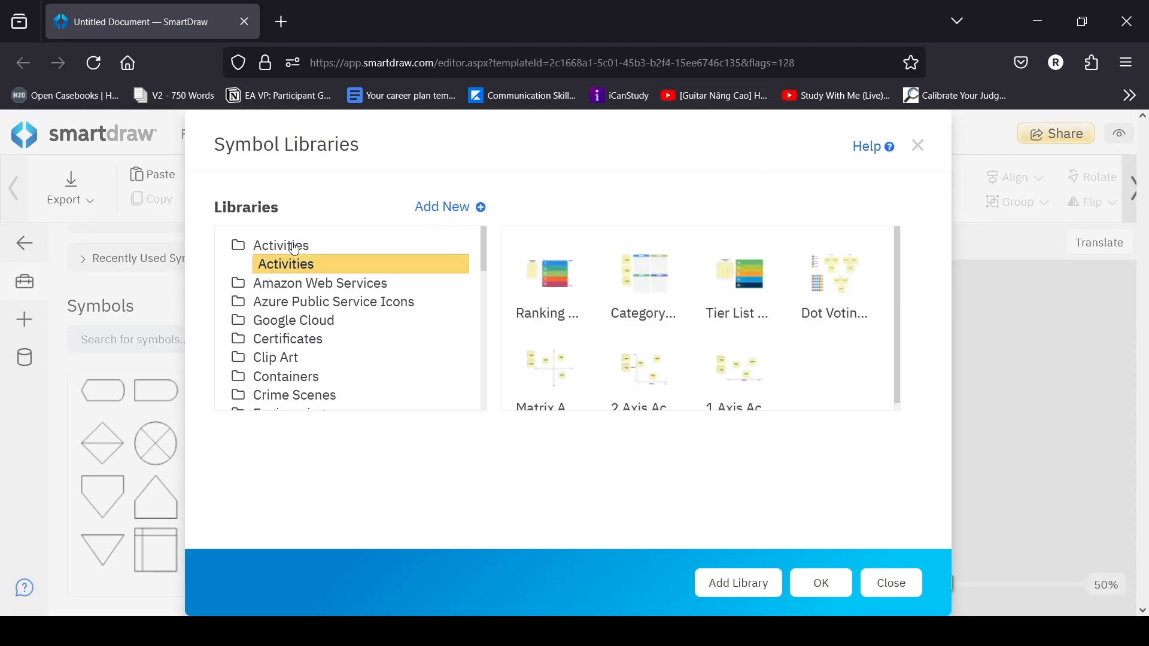
Add the General Icons library from Amazon Web Services to the symbols and close the library browser.
left_click(305, 285)
left_click(332, 305)
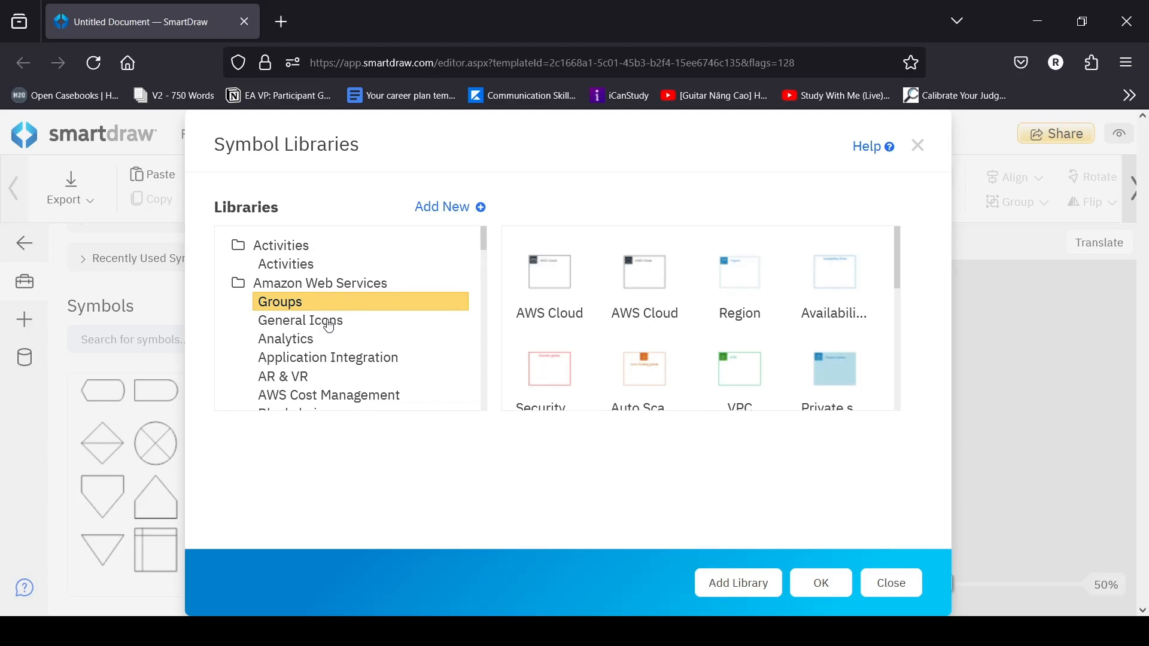
left_click(330, 323)
scroll(341, 365, "down", 5)
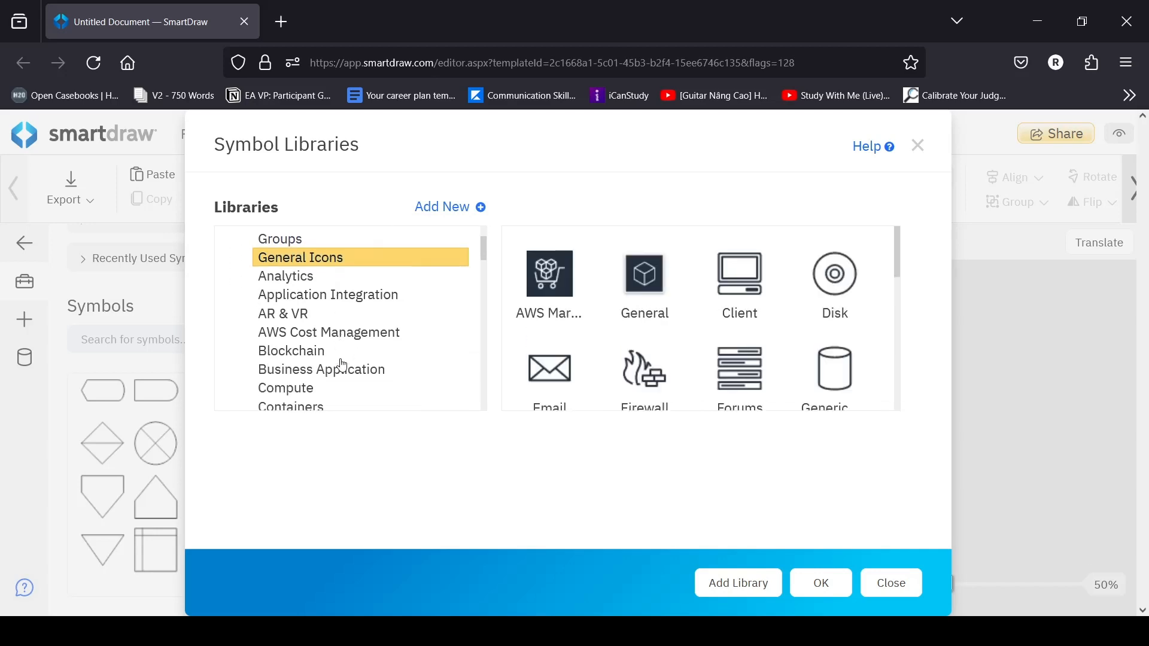
scroll(694, 359, "down", 5)
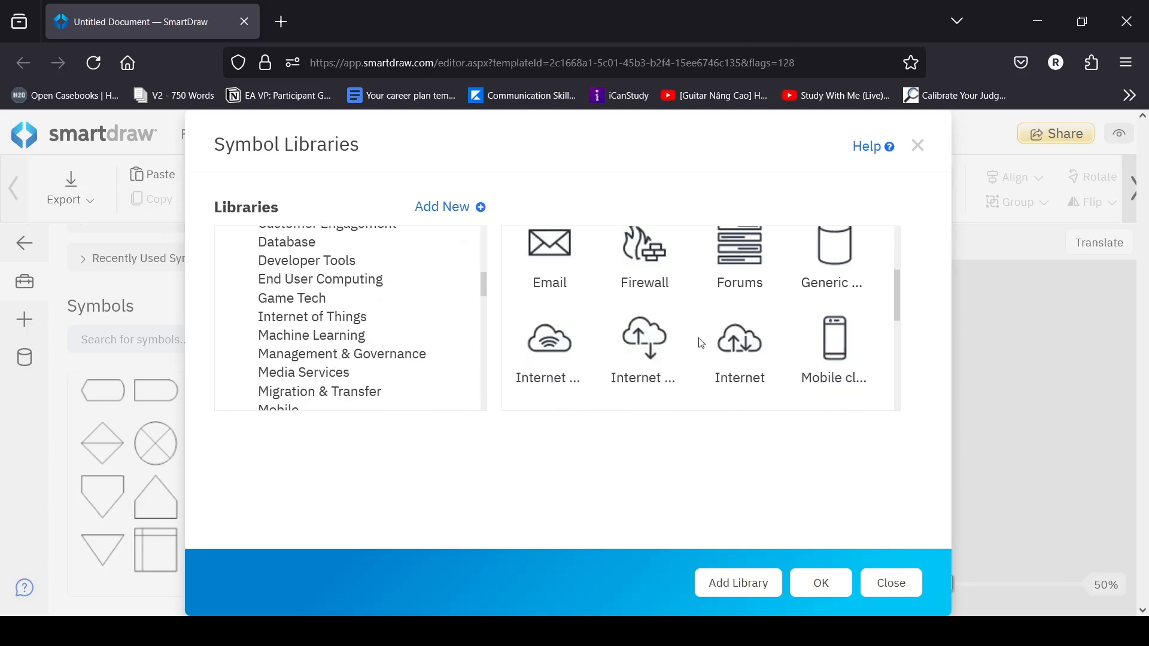
left_click(723, 585)
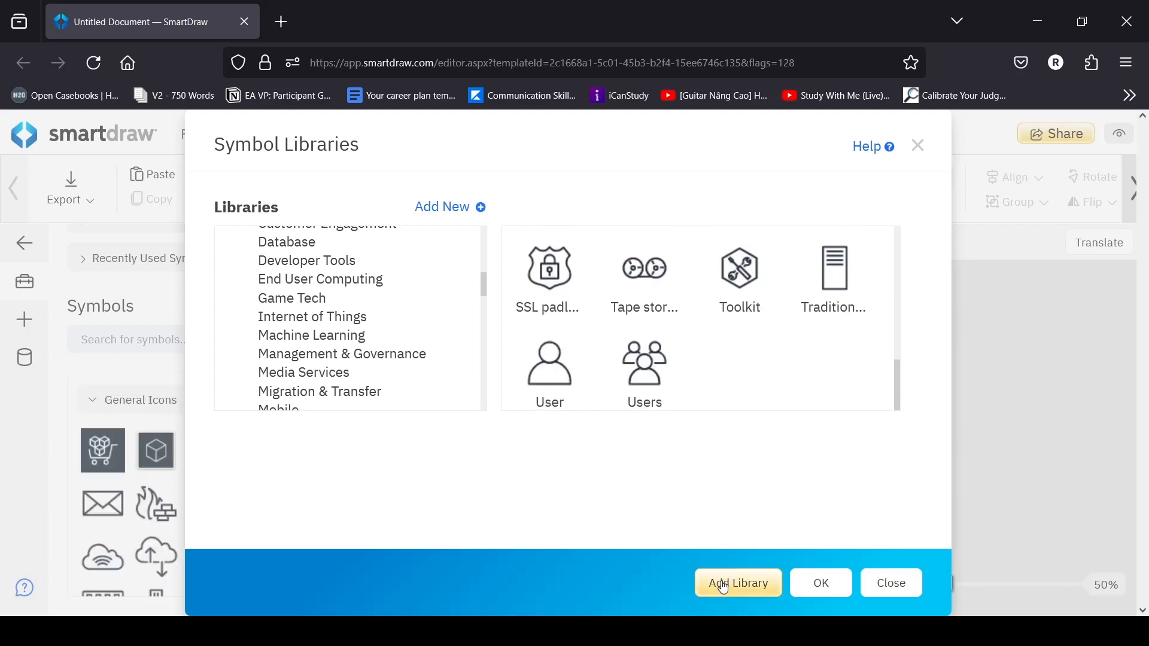
left_click(846, 583)
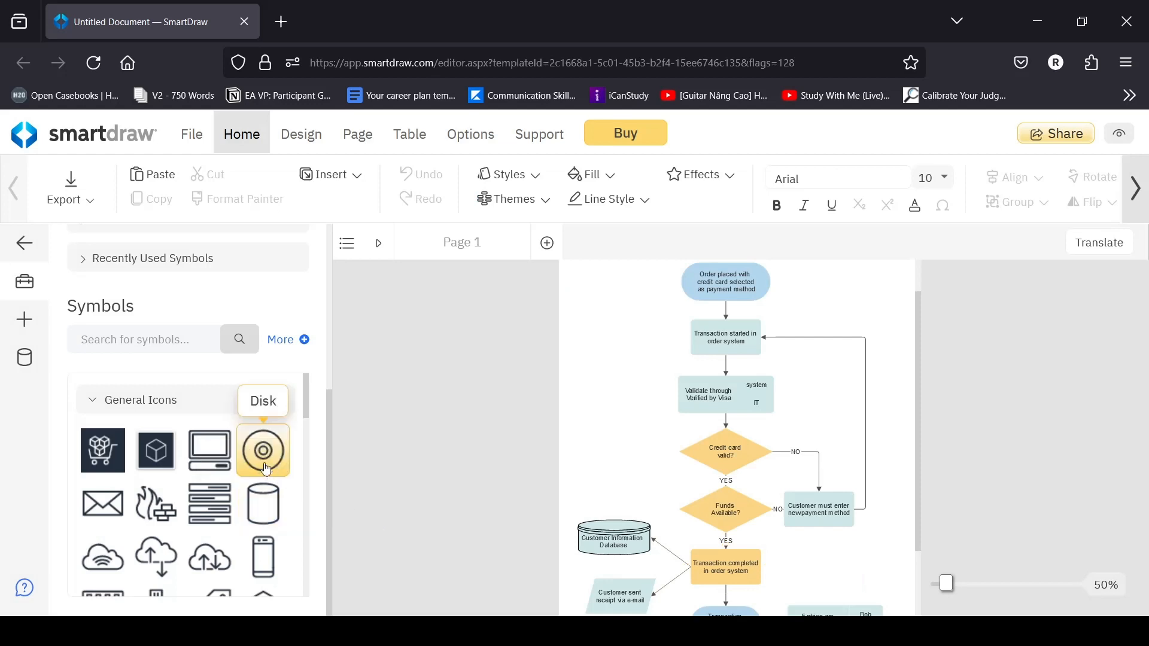
Place a Disk symbol beside the "Validate through Verified by Visa" box and an Internet alt1 symbol below the "Customer sent receipt via e-mail" shape.
left_click_drag(506, 463, 629, 408)
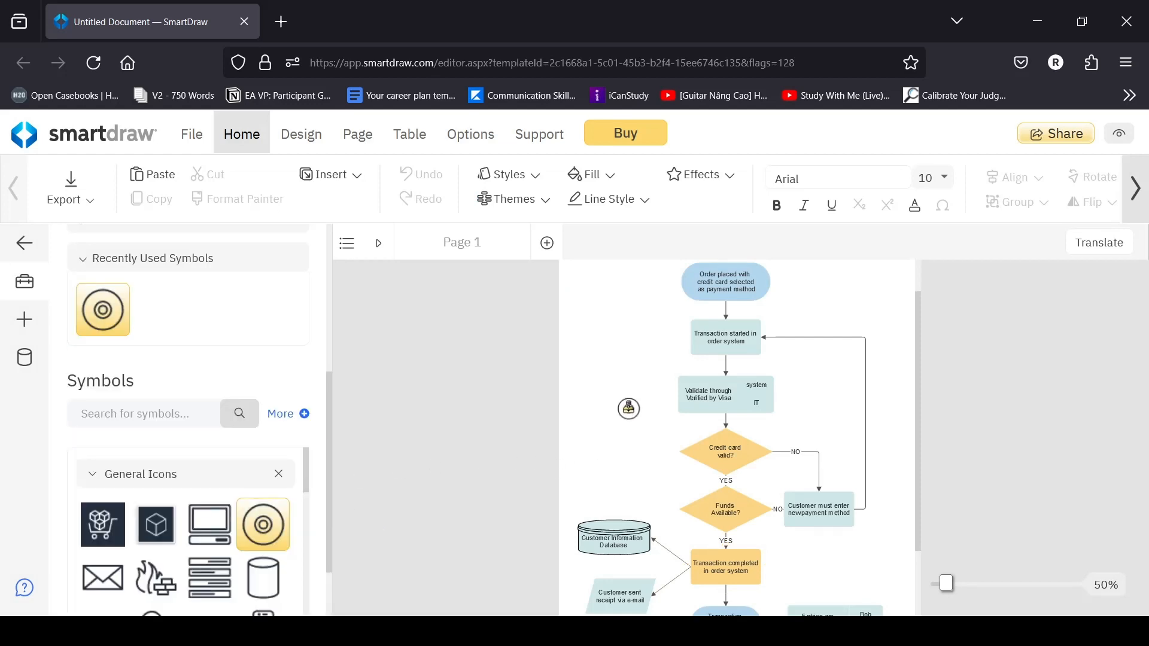
scroll(675, 477, "down", 2)
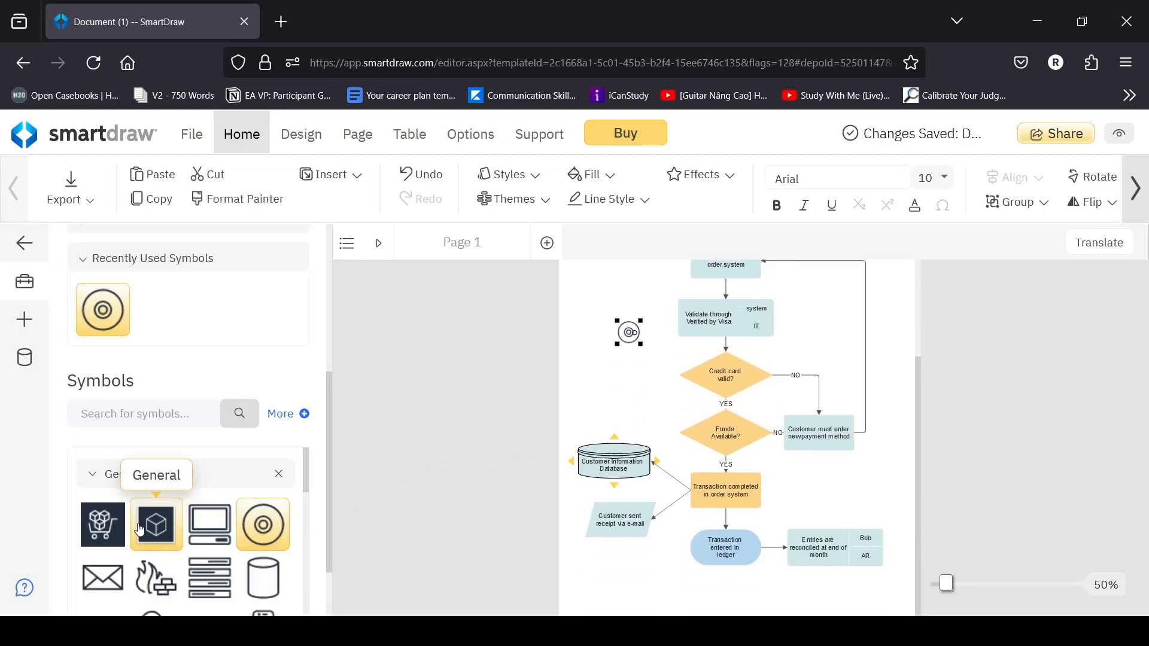
scroll(147, 509, "down", 3)
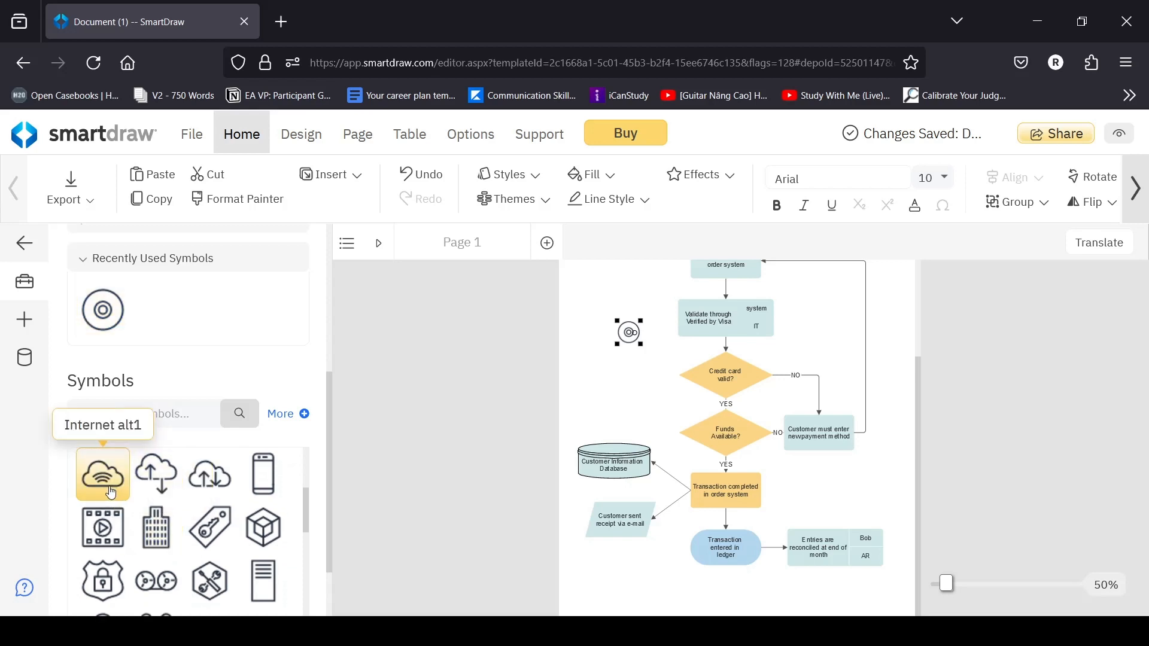
left_click_drag(103, 474, 659, 566)
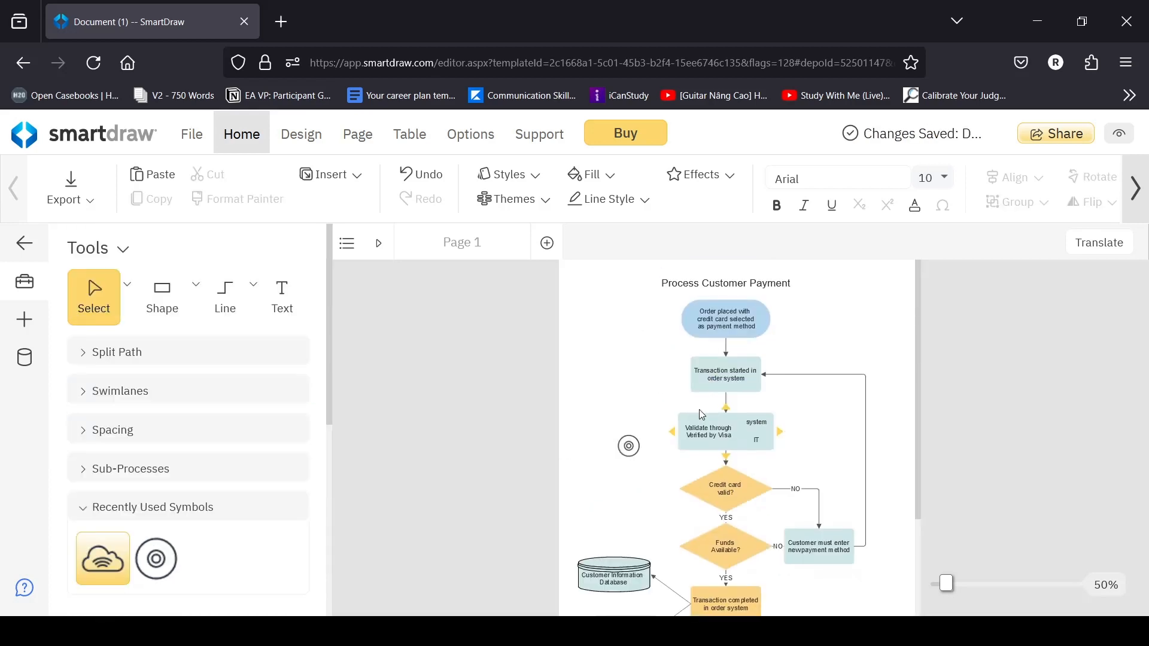
Apply the white style with a light blue outline to the Disk symbol.
scroll(700, 414, "up", 4)
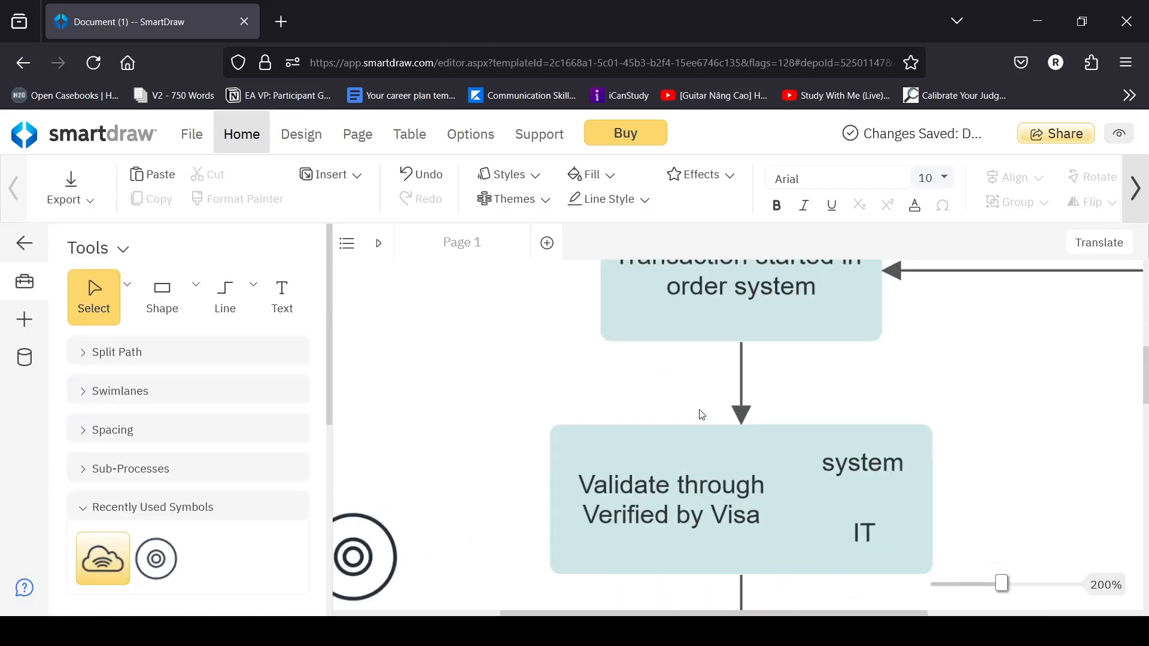
scroll(700, 414, "down", 5)
scroll(700, 414, "up", 1)
scroll(699, 409, "up", 3)
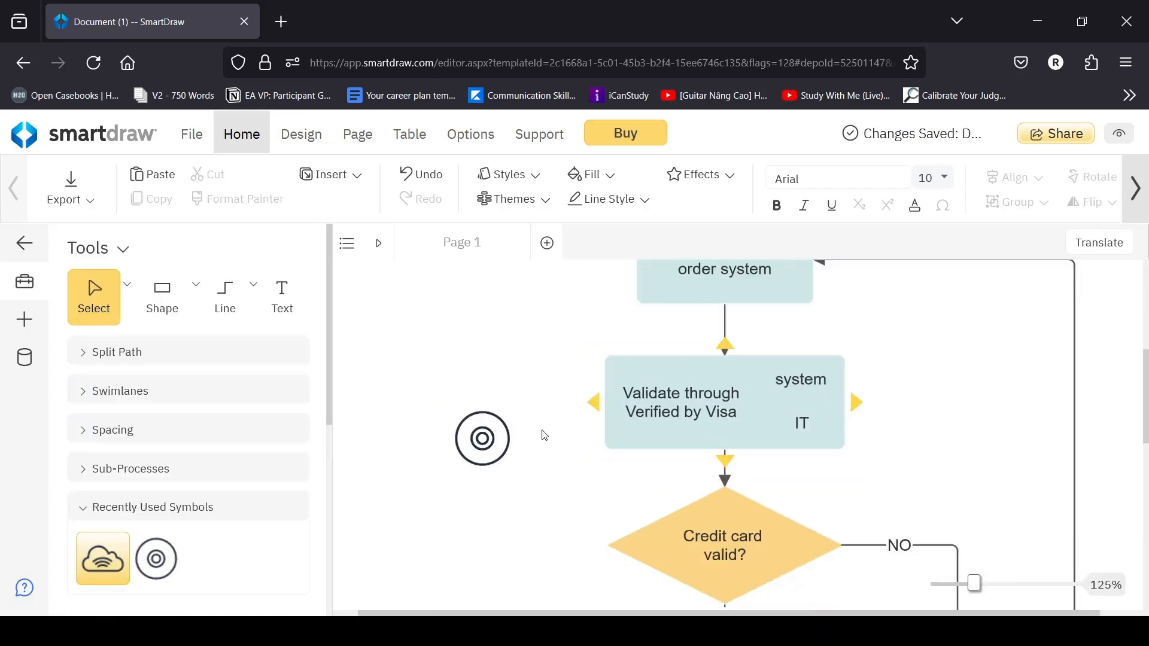
left_click(494, 455)
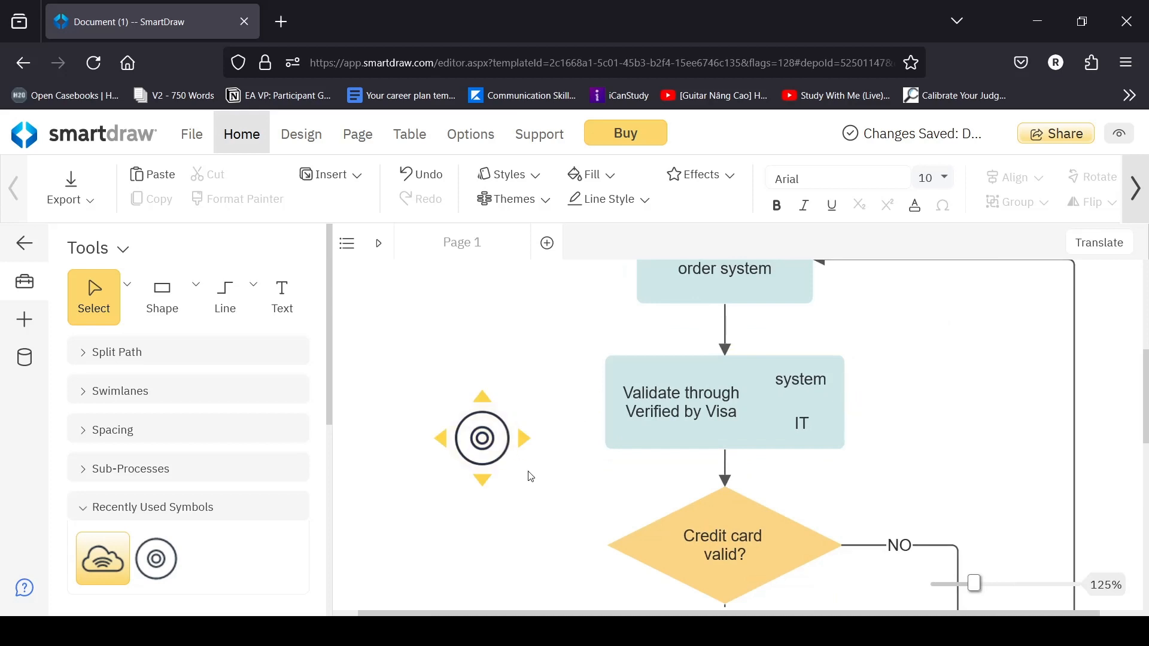
left_click(478, 440)
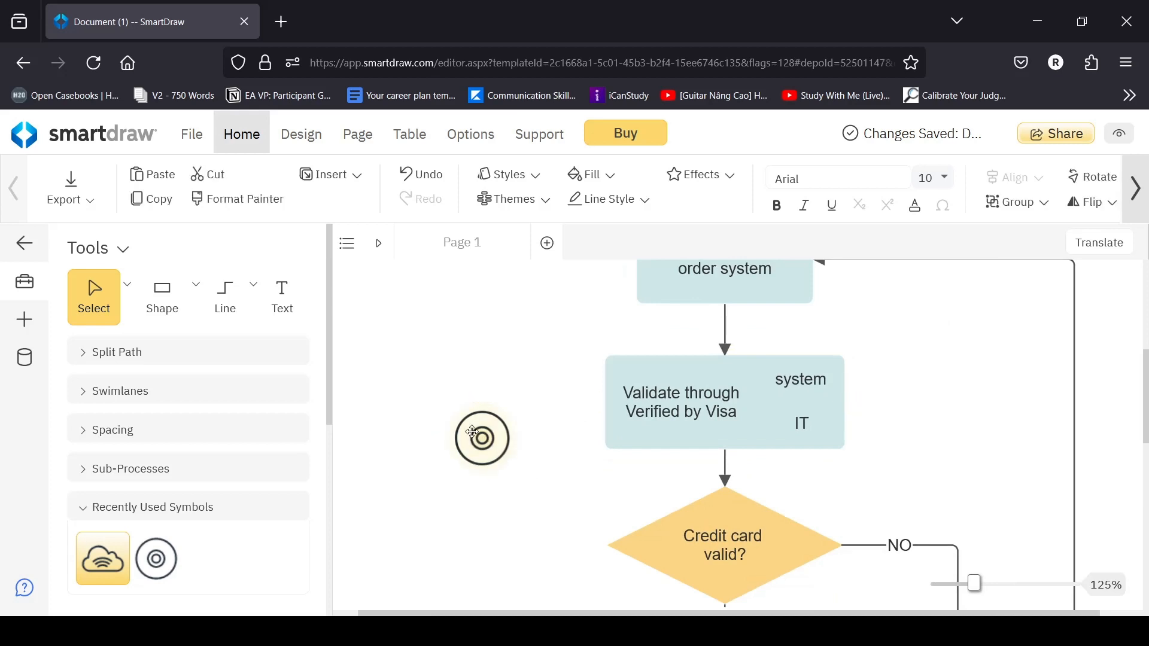
left_click(534, 175)
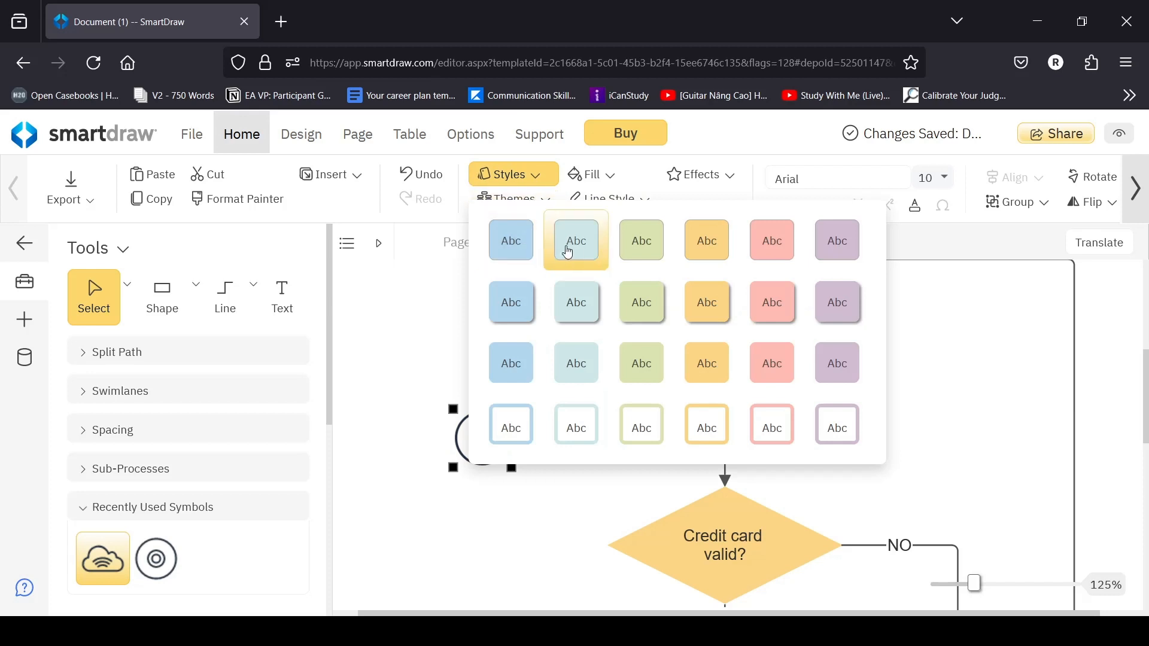
left_click(520, 421)
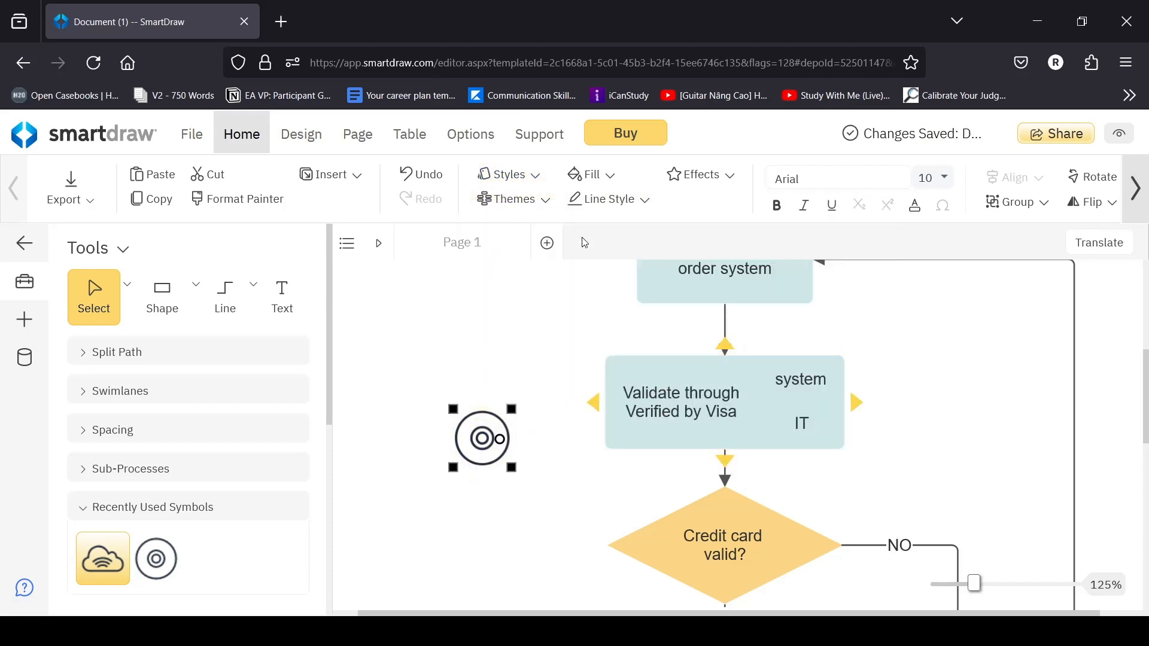
Add a rectangle in the empty area directly above the Disk symbol.
left_click(162, 295)
left_click(475, 322)
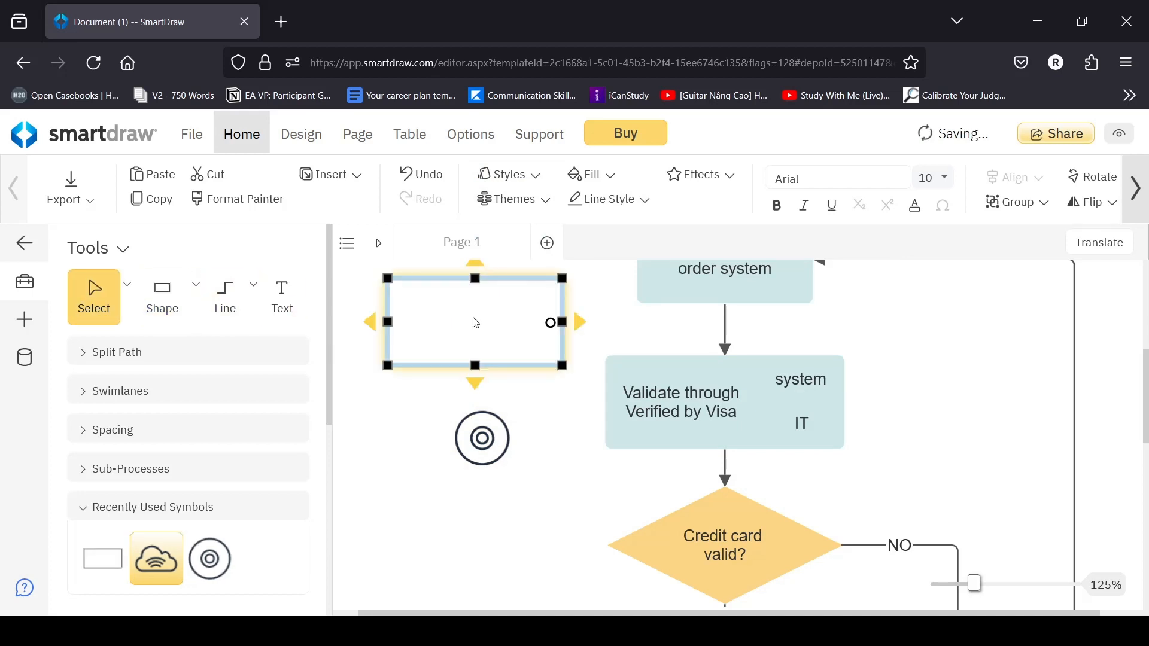
scroll(568, 374, "up", 3)
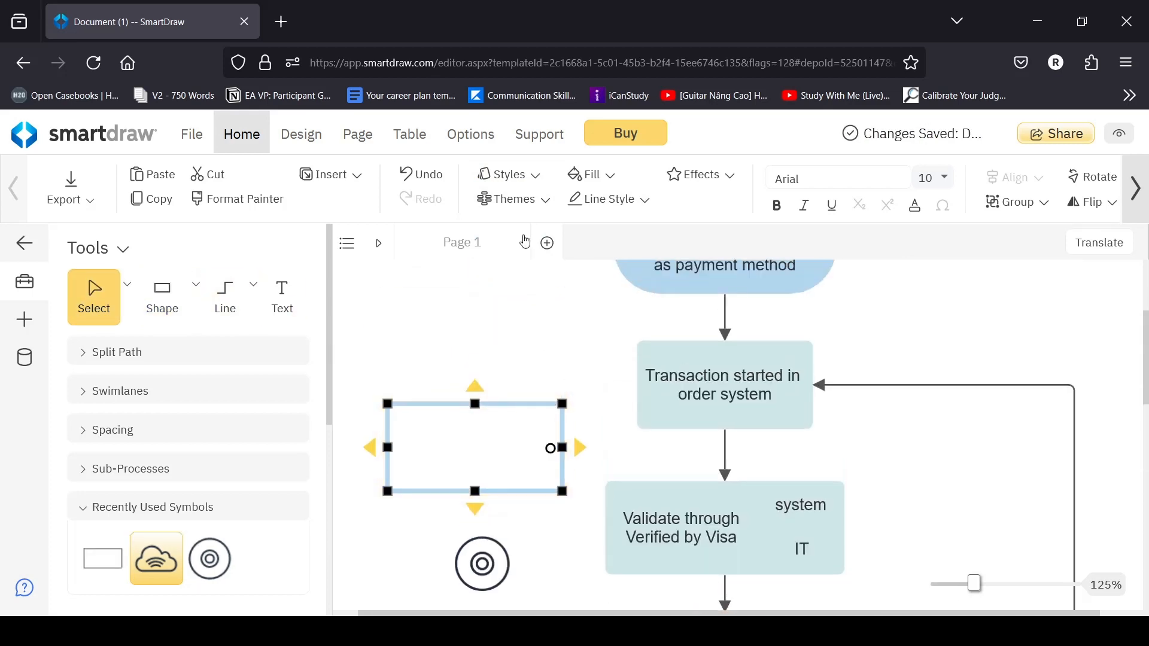
Apply the Formula theme to the flowchart.
left_click(544, 203)
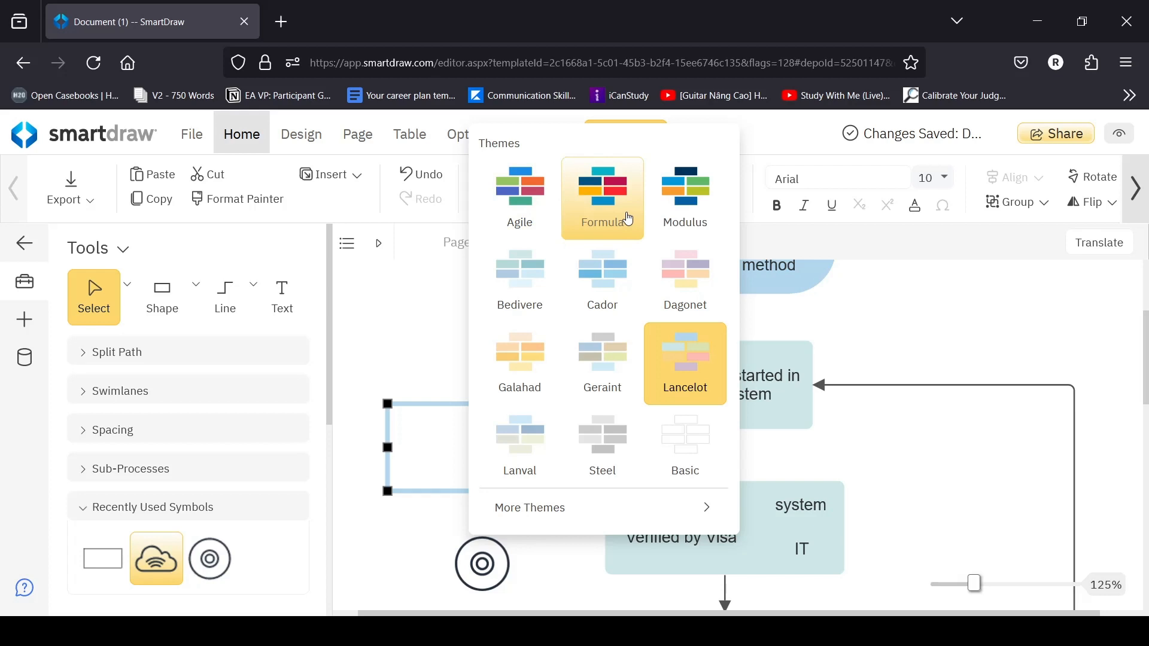
left_click(628, 219)
scroll(661, 391, "up", 3)
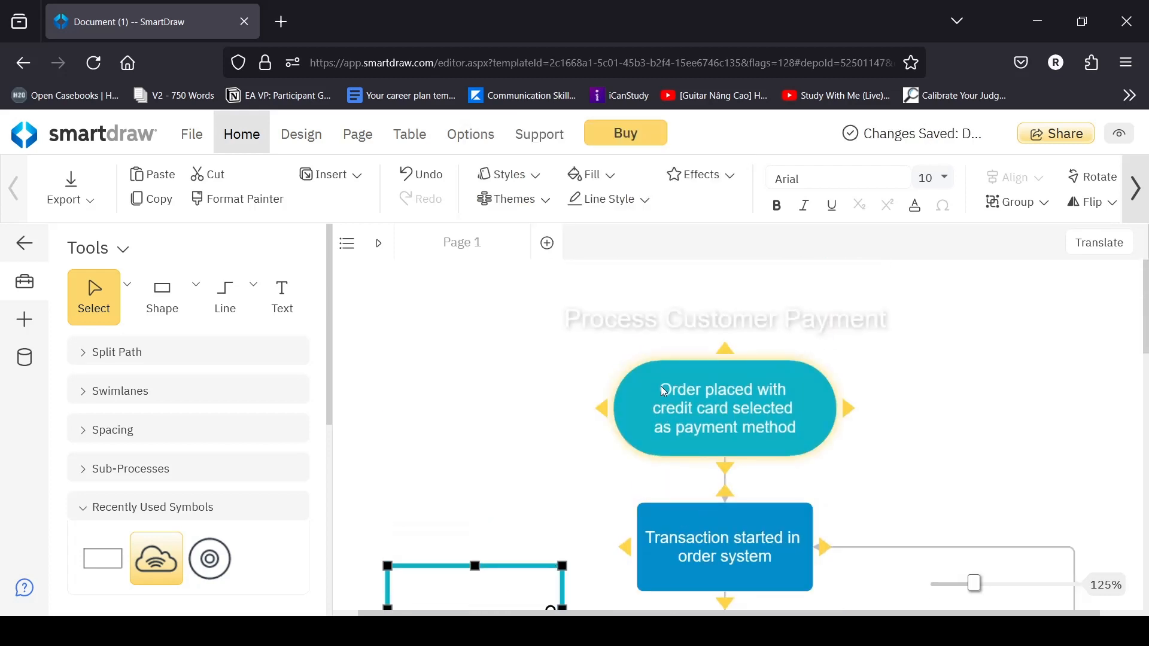
scroll(662, 389, "down", 6)
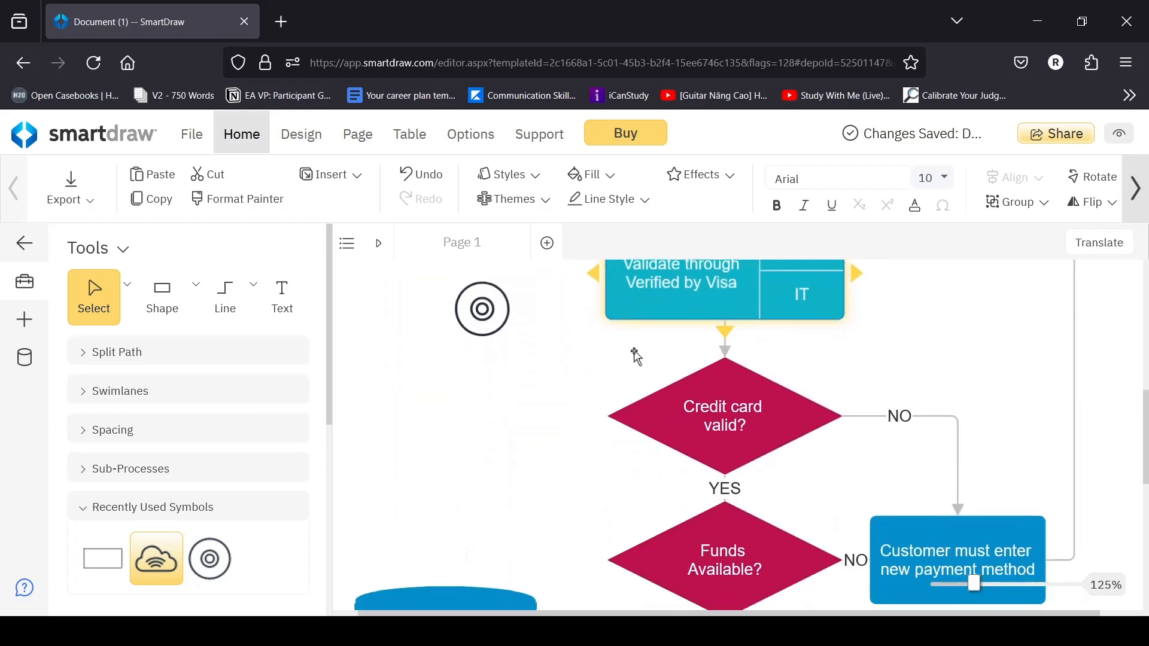
Examine how the Formula theme affects the decision shapes, the lower process boxes and the diagram title.
left_click(513, 199)
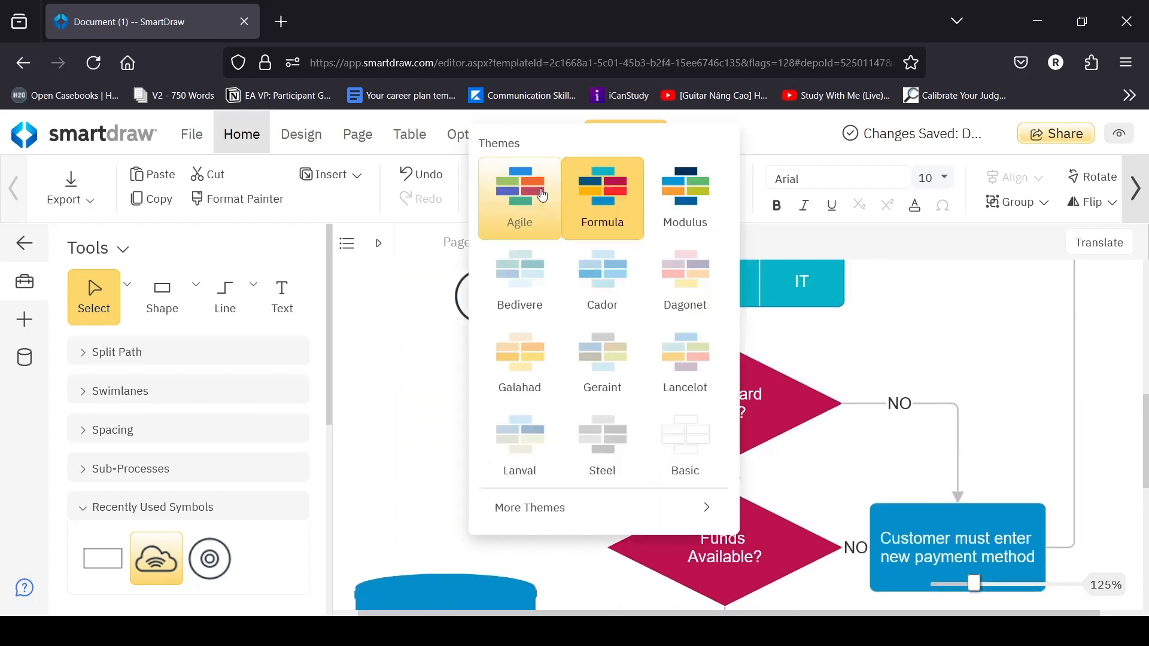
left_click(803, 399)
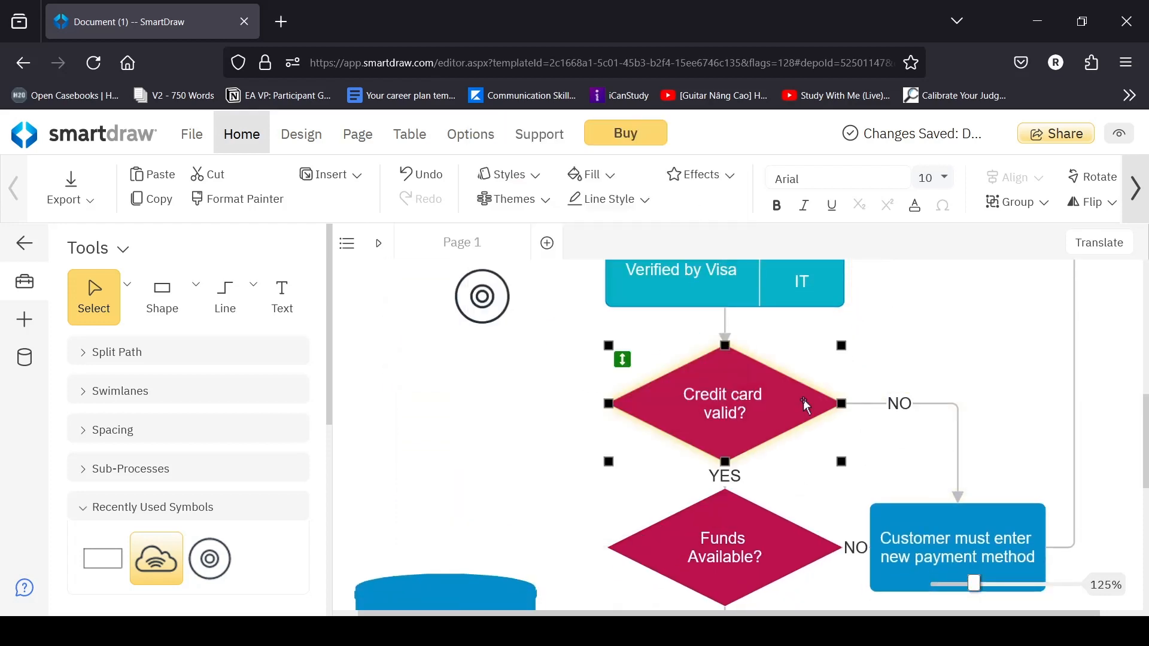
scroll(804, 400, "down", 6)
scroll(803, 400, "up", 3)
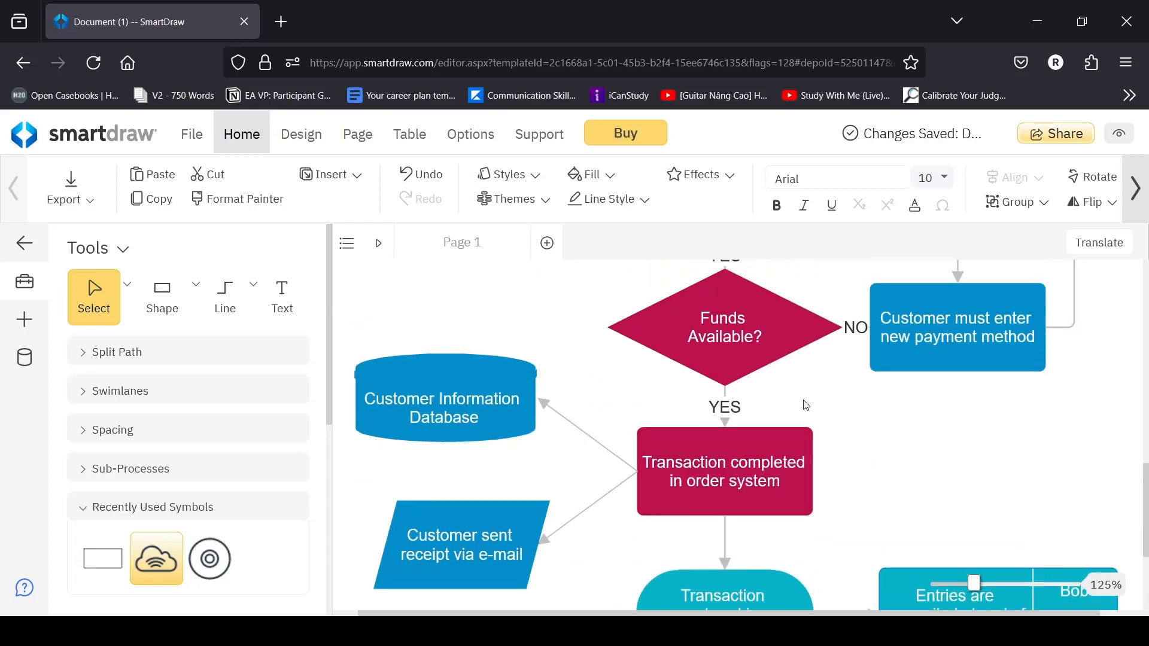
scroll(806, 406, "up", 6)
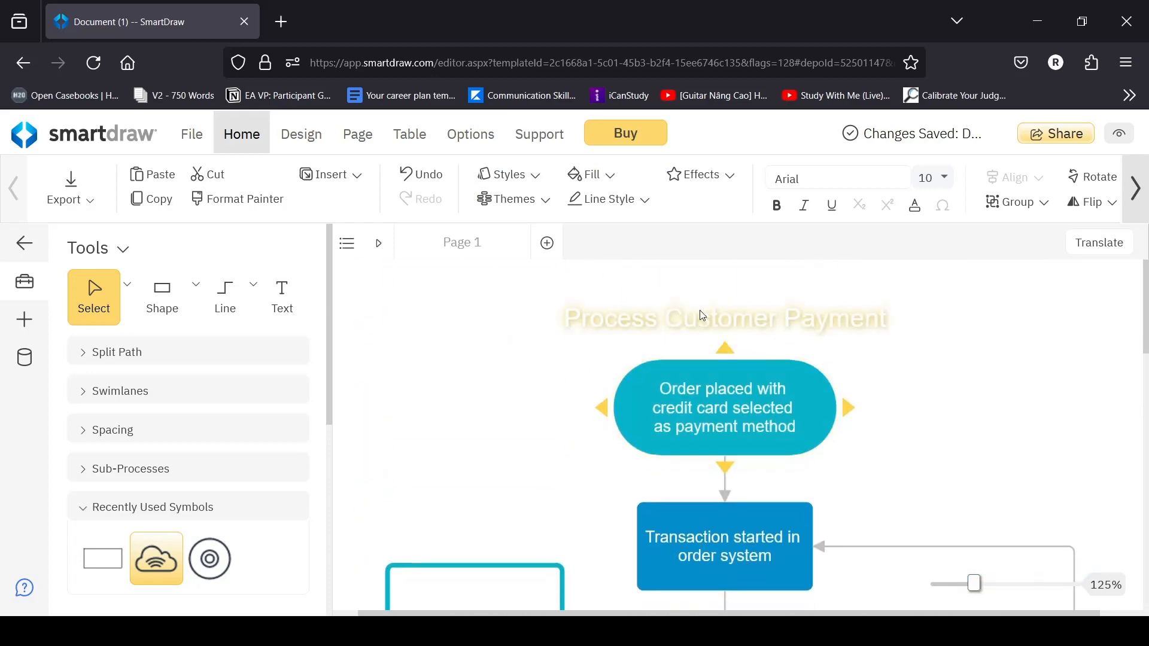
left_click(699, 311)
left_click(485, 323)
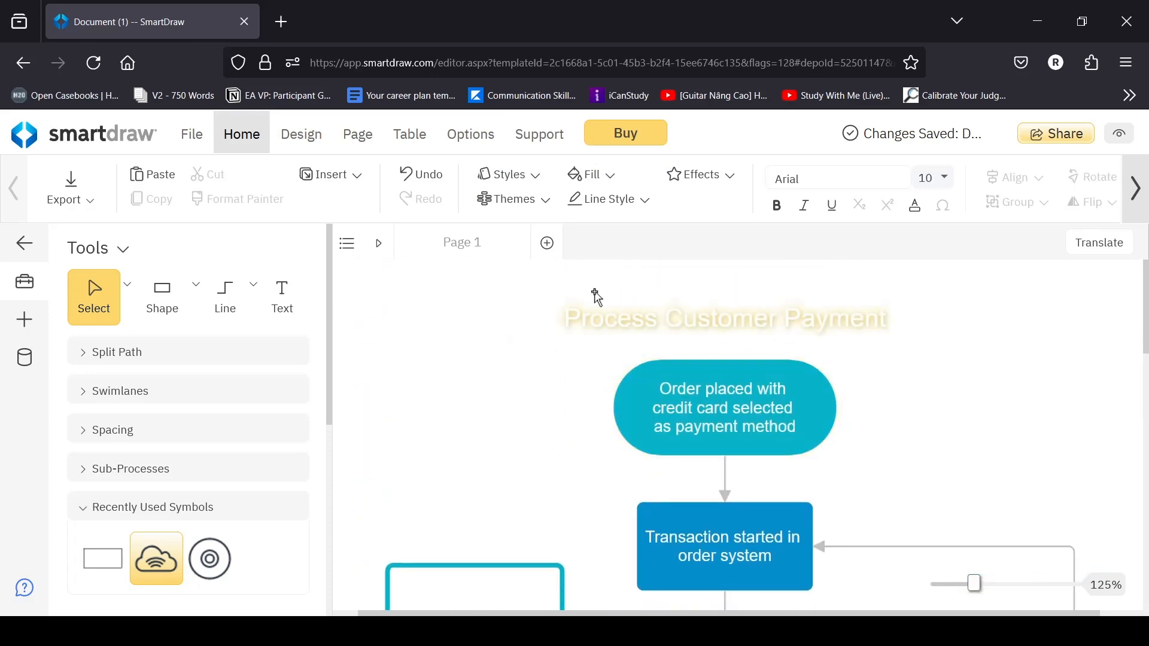
Fill the empty rectangle above the Disk symbol with red from the primary colors.
scroll(666, 440, "down", 2)
left_click(515, 484)
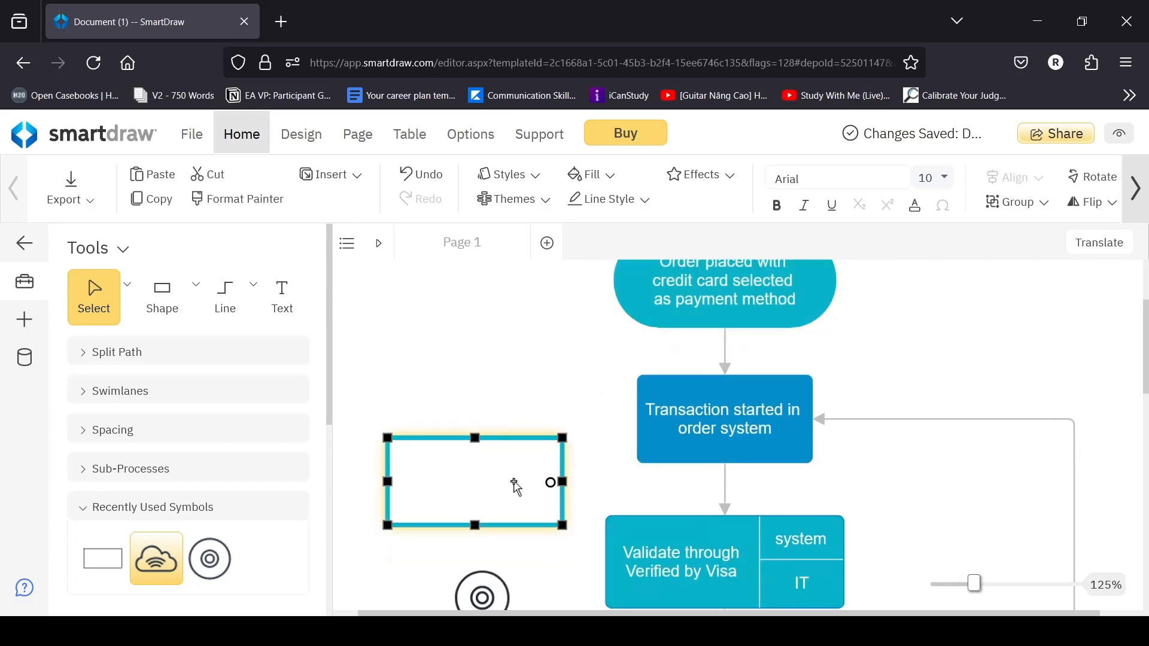
left_click(513, 481)
left_click(603, 187)
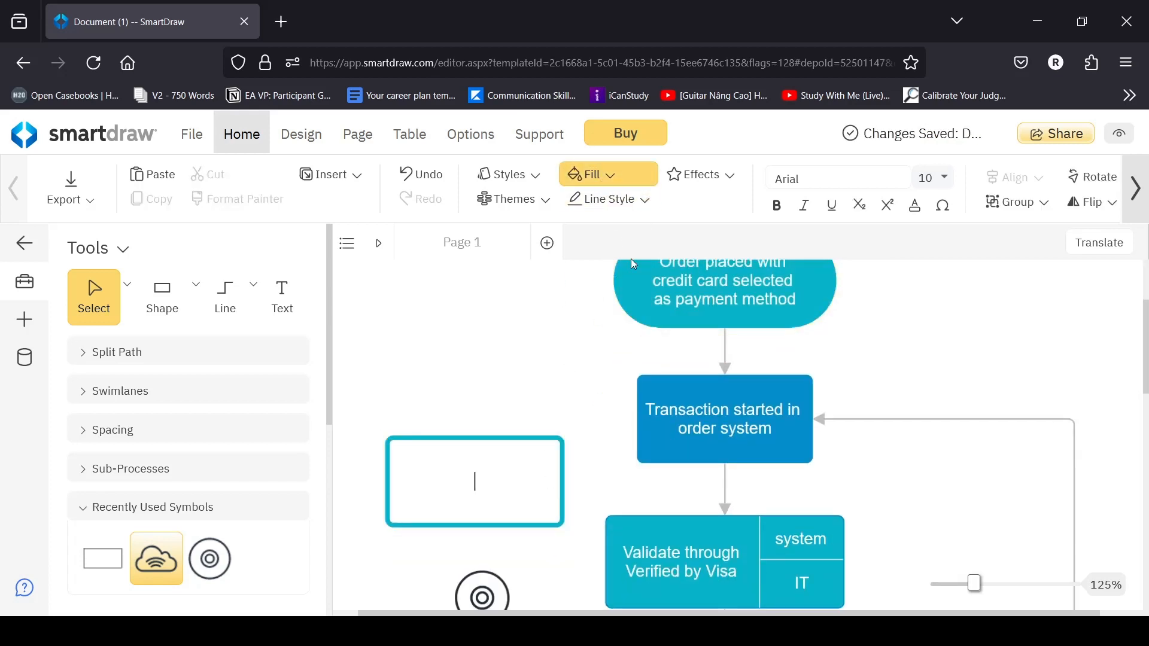
scroll(670, 410, "down", 1)
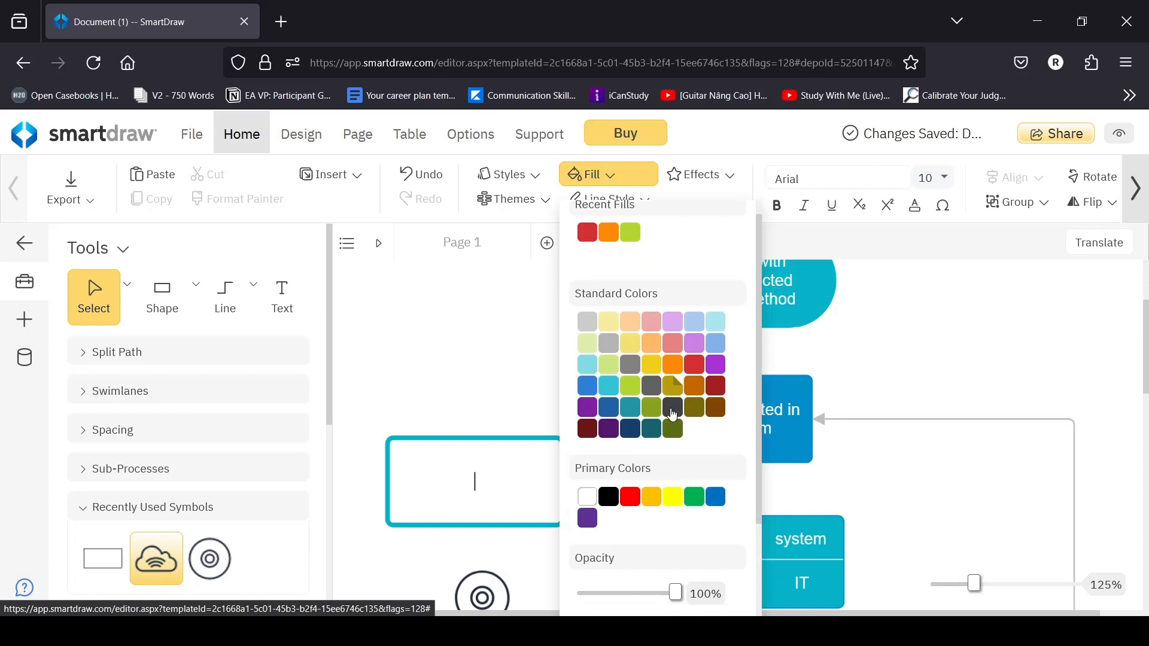
scroll(628, 390, "up", 1)
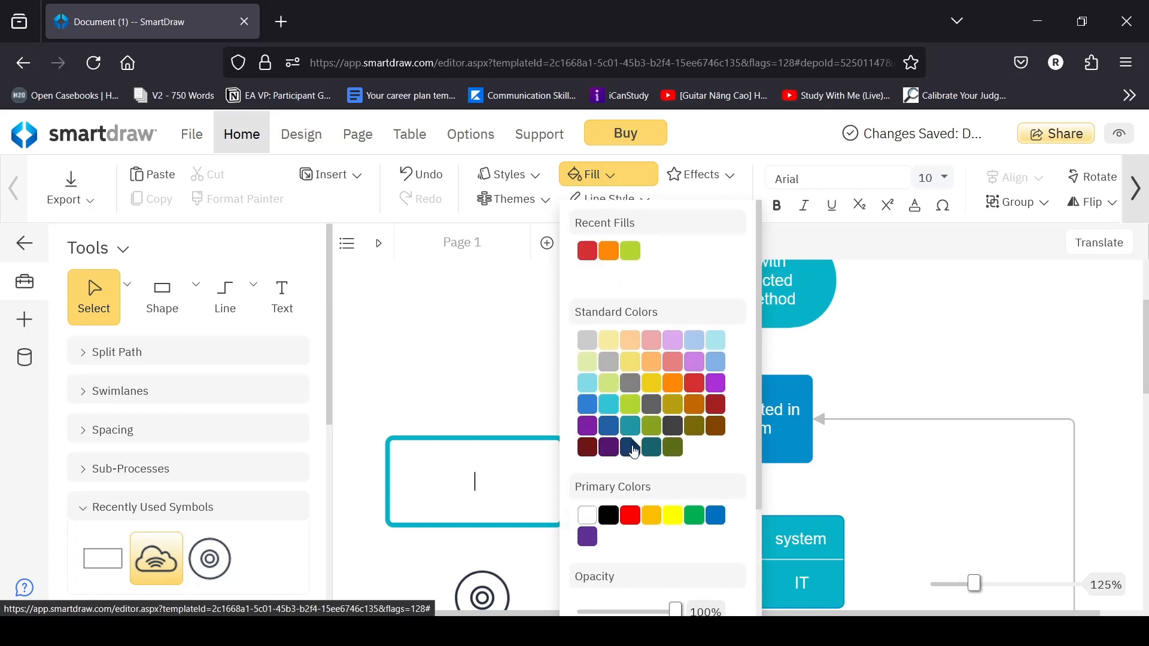
left_click(633, 522)
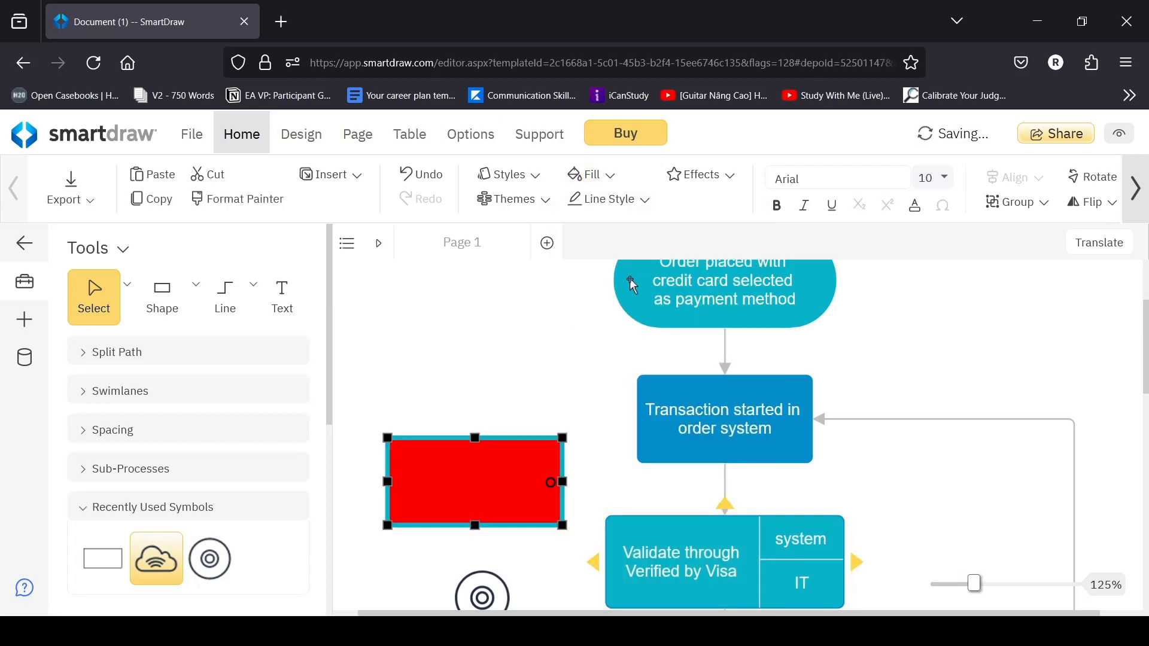
Reduce the opacity of the rectangle's red fill to roughly half.
left_click(608, 174)
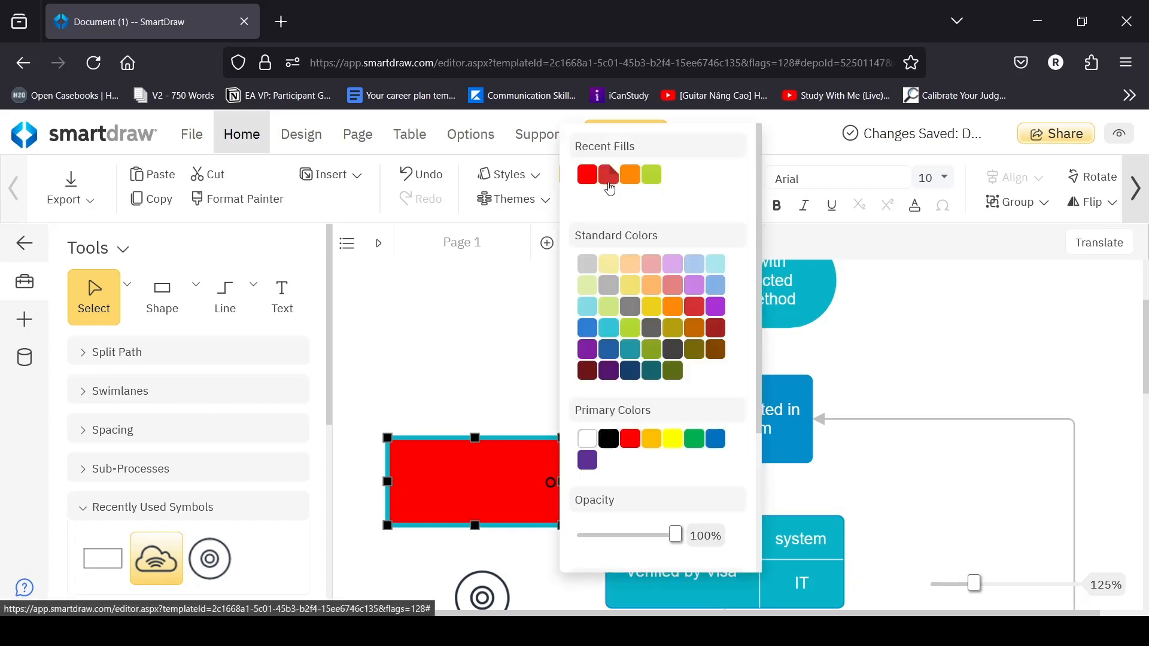
scroll(708, 520, "down", 7)
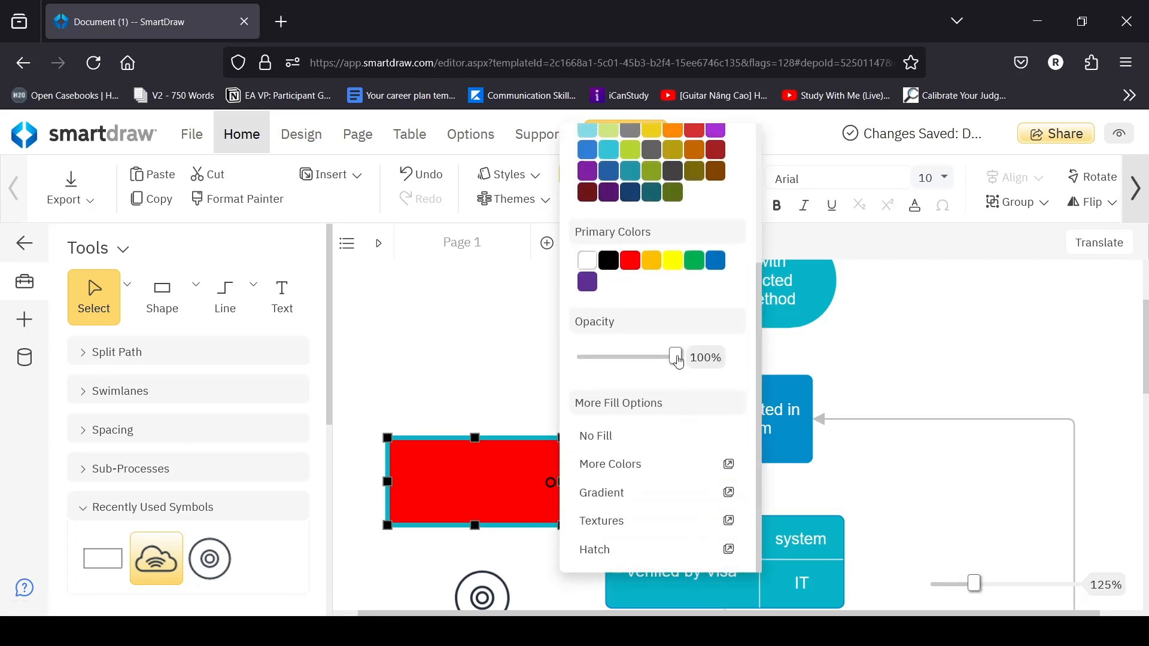
left_click_drag(676, 357, 631, 367)
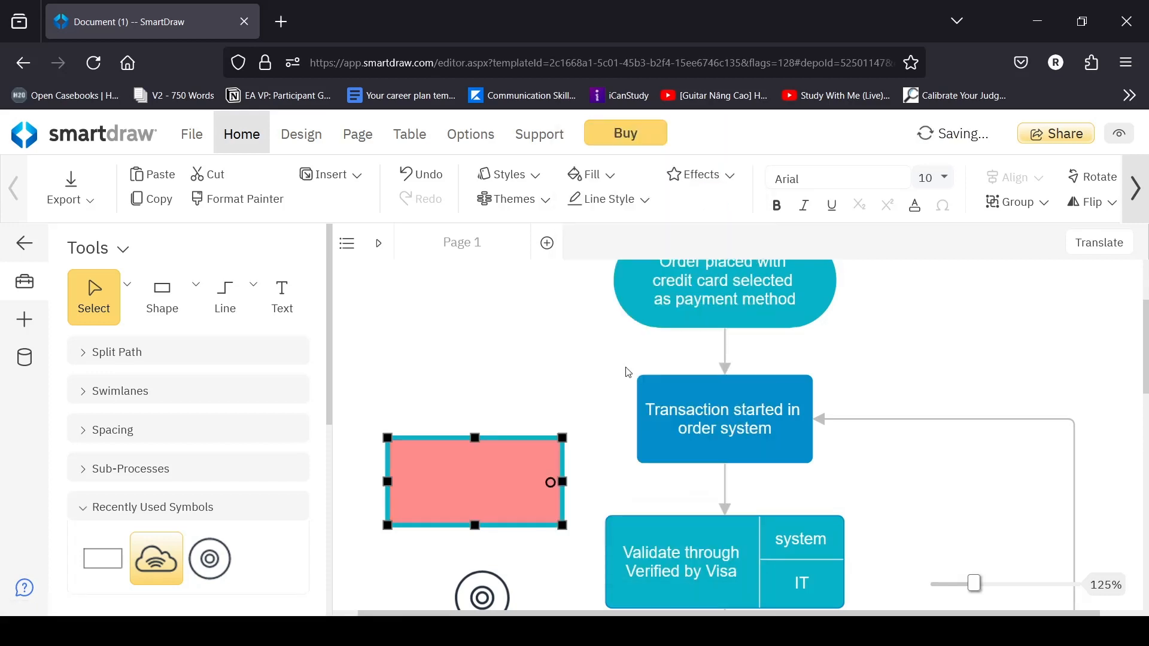
Give the connector that loops back into the "Transaction started in order system" box a dashed line style.
left_click(635, 189)
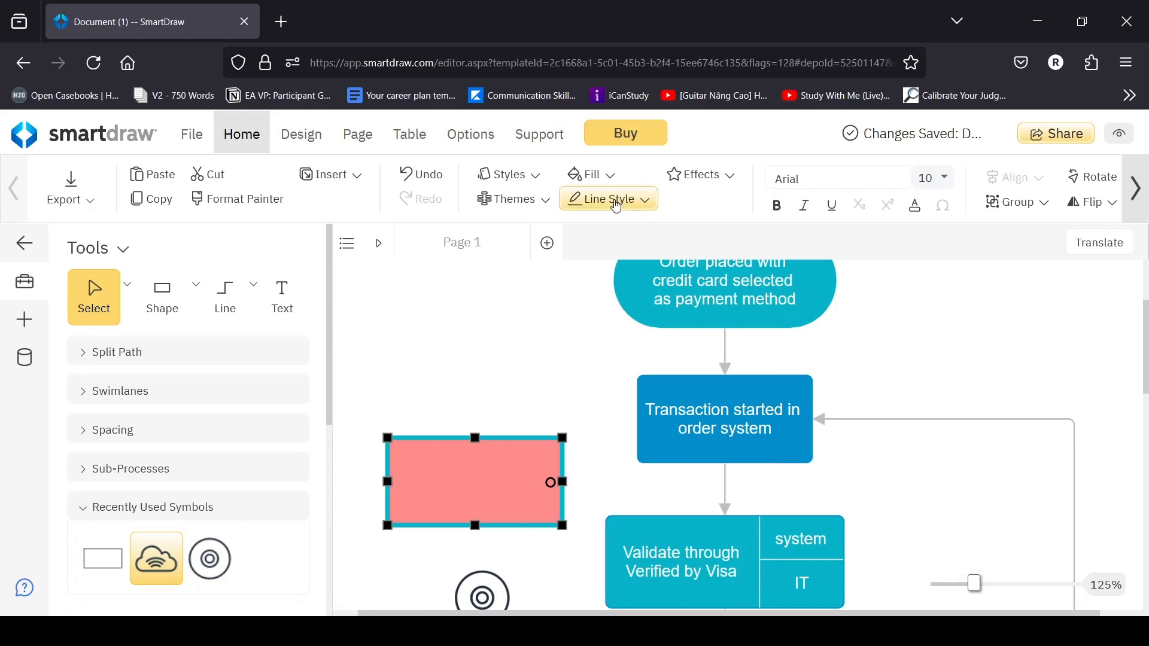
left_click(616, 206)
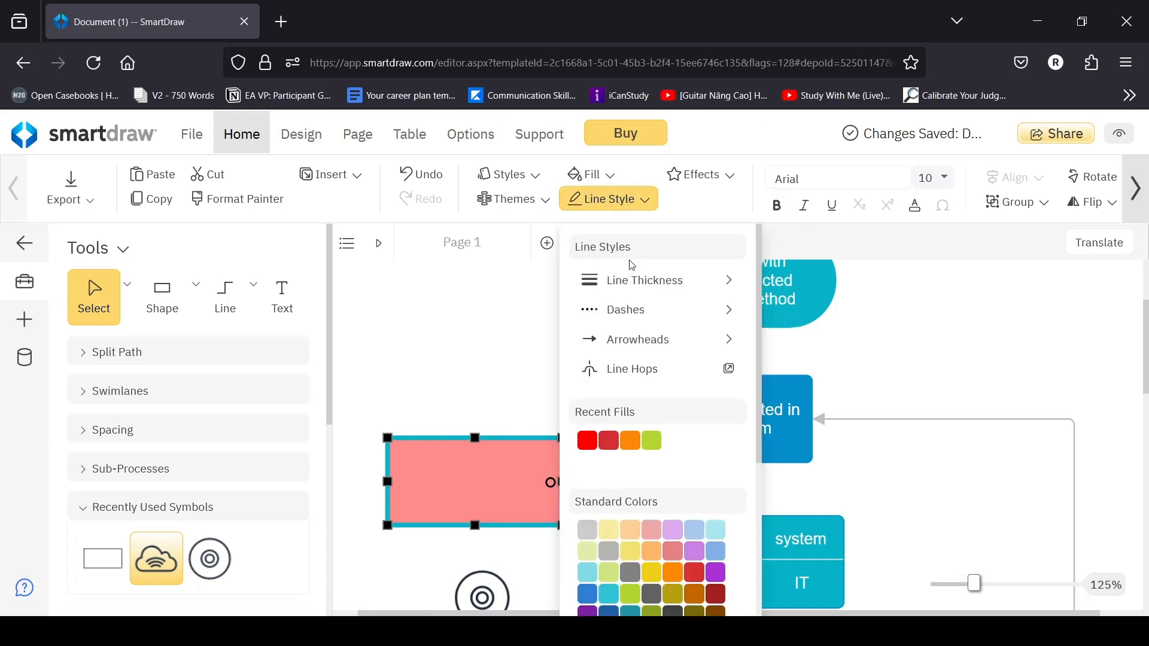
left_click(784, 458)
left_click(615, 203)
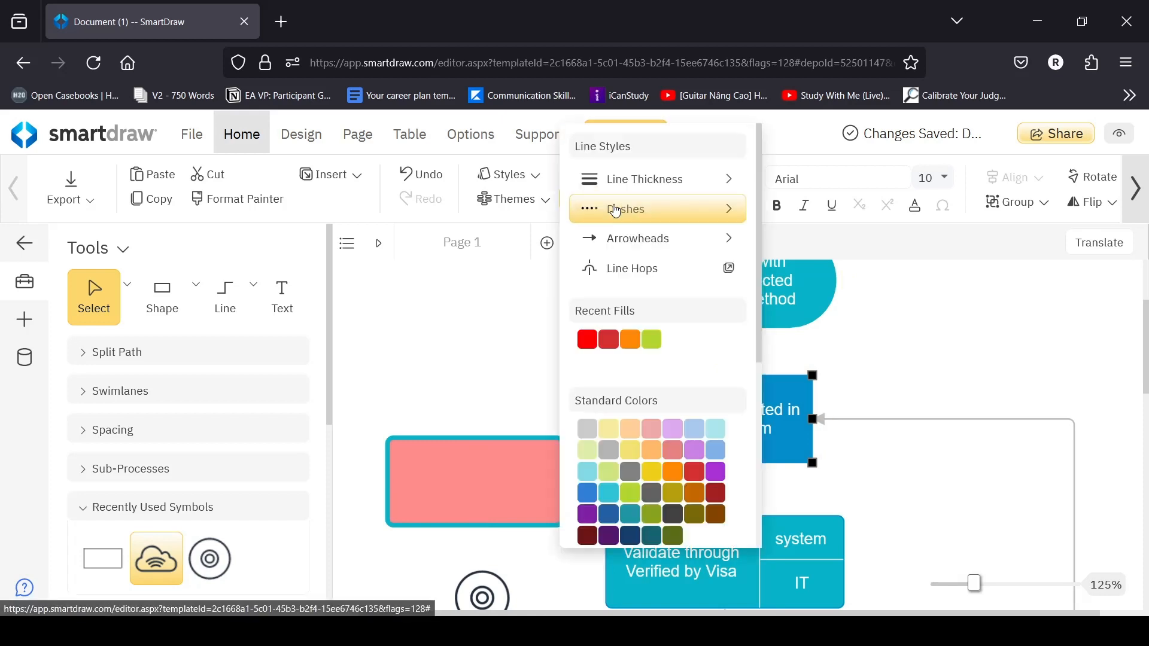
Try a glow on the "Validate through Verified by Visa" box and apply a drop shadow to it.
left_click(740, 181)
left_click(740, 181)
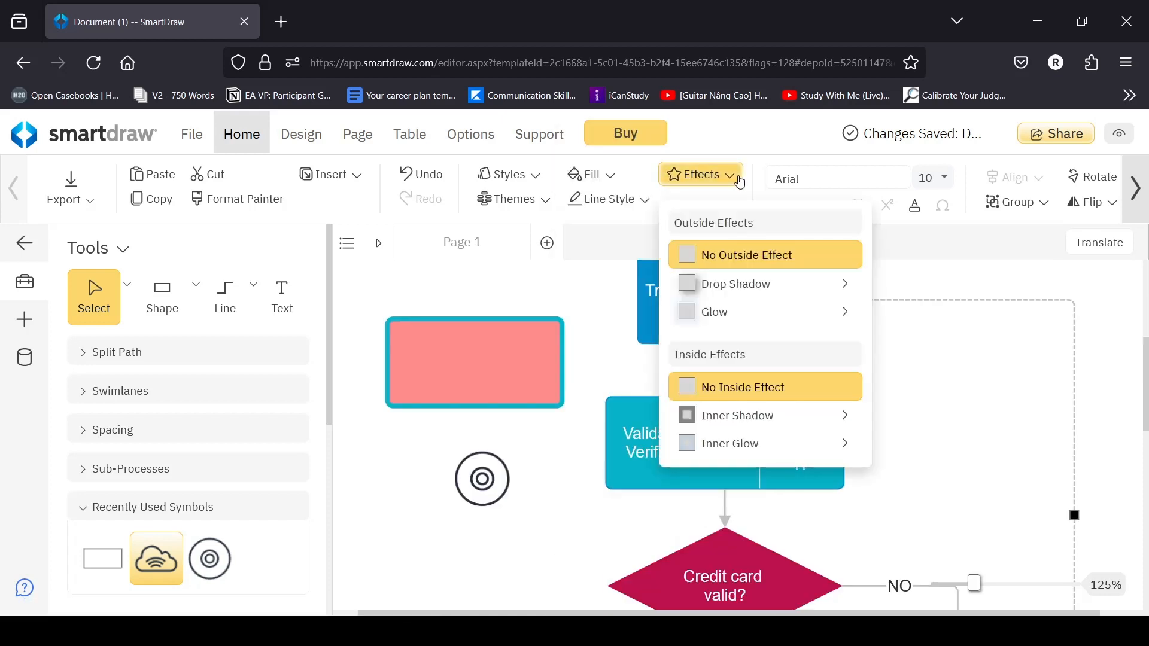
left_click(642, 434)
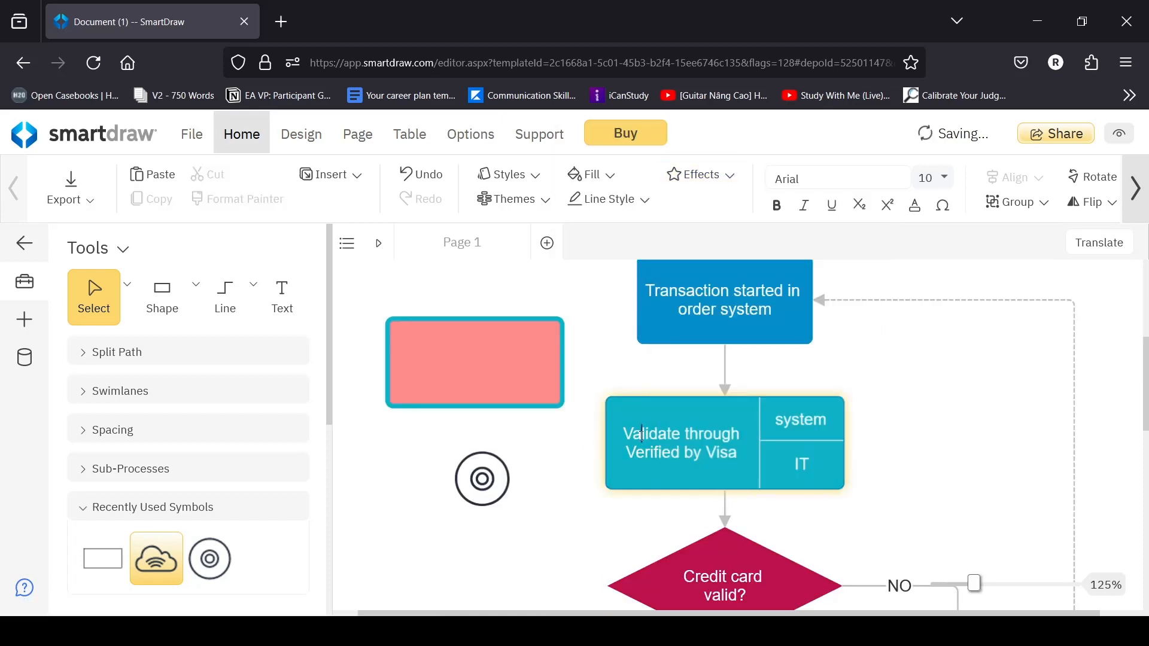
left_click(694, 175)
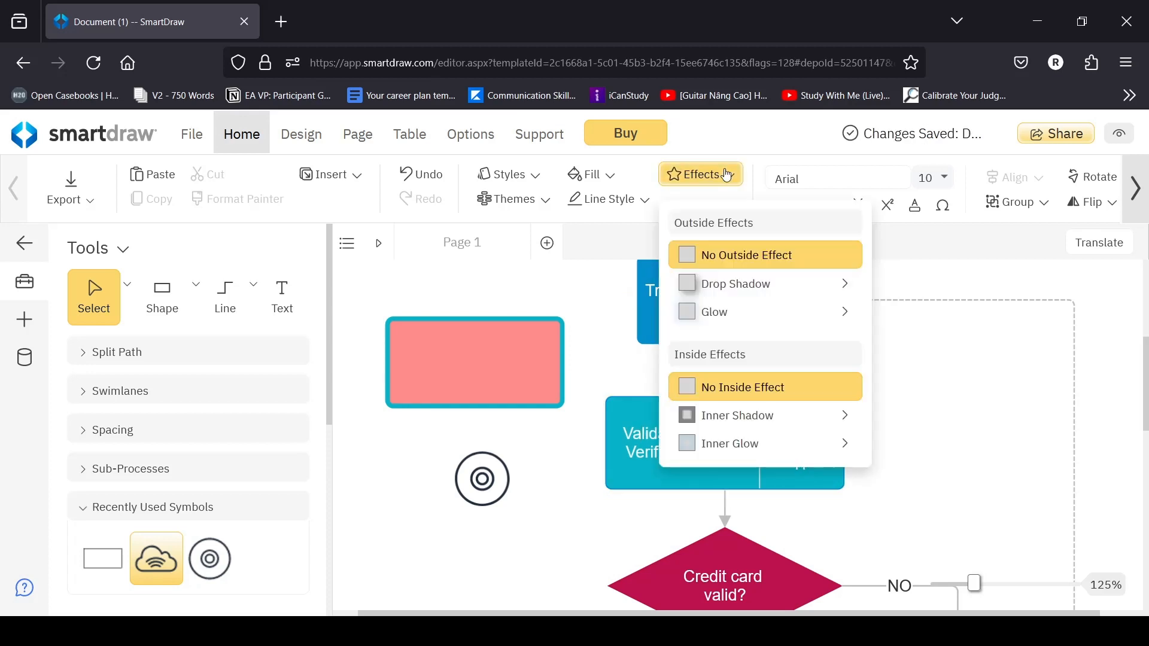
left_click(746, 309)
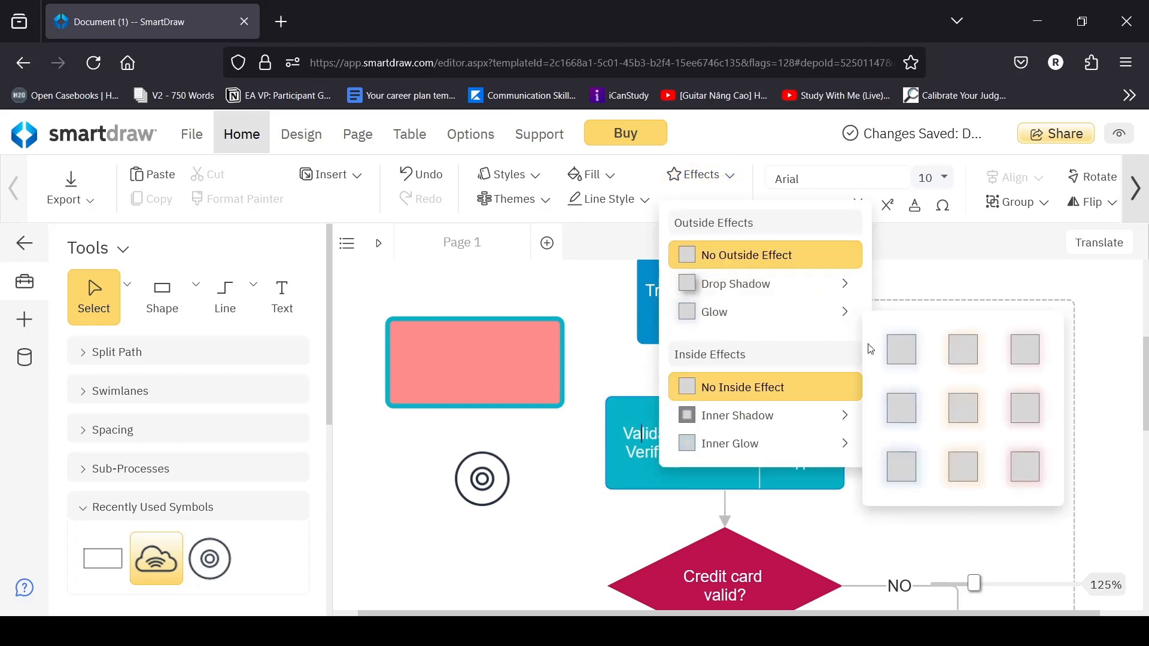
left_click(901, 350)
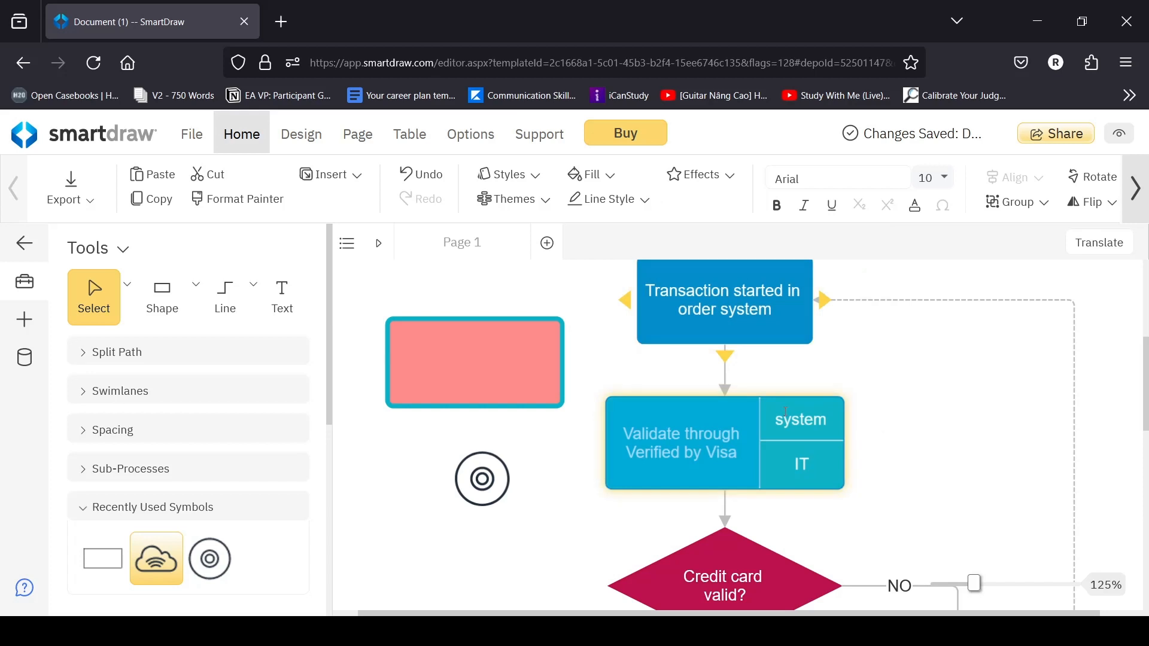
left_click(944, 357)
Draw a curved connector from the bottom of the Disk symbol to the "Credit card valid?" decision.
scroll(944, 358, "up", 3)
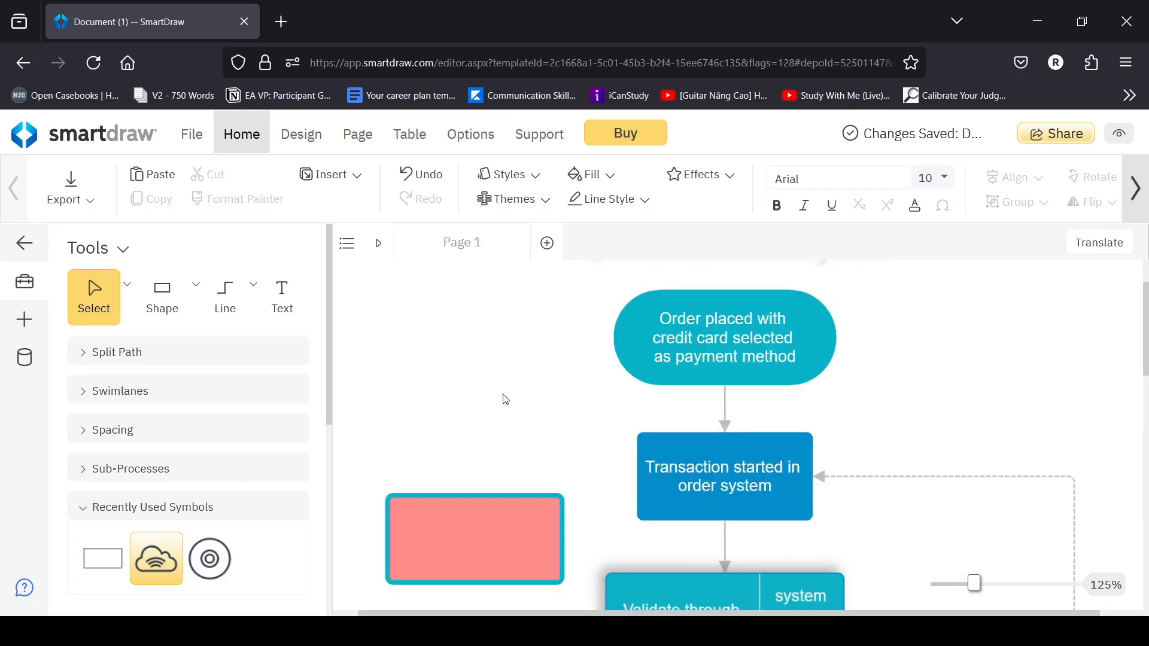
left_click(213, 301)
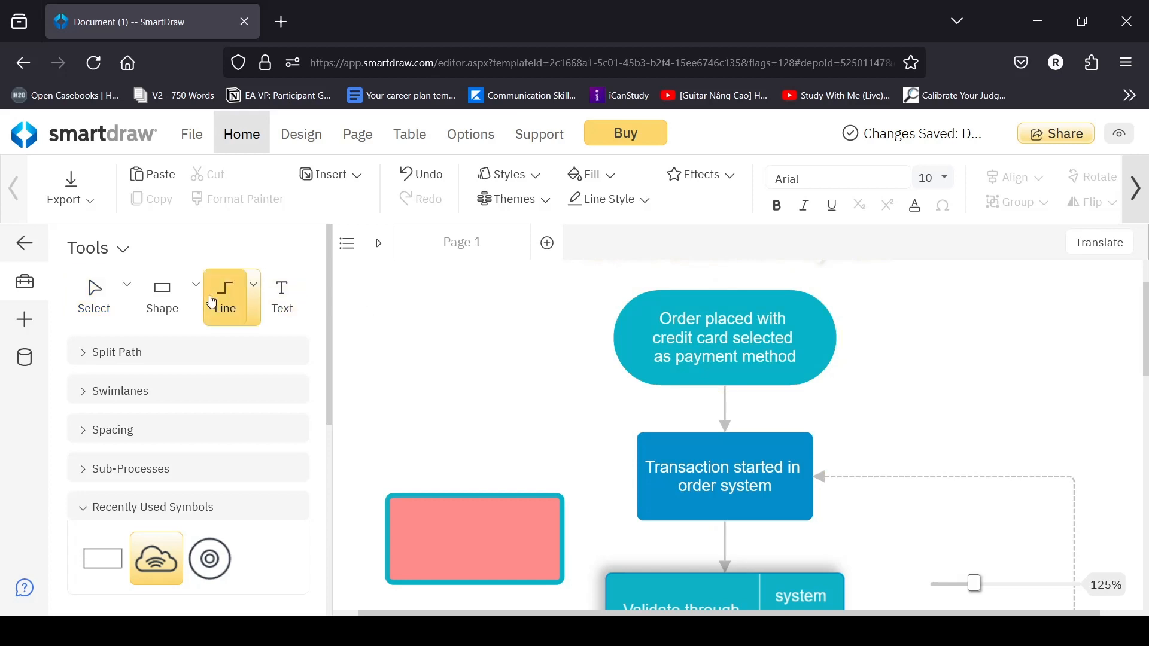
scroll(501, 416, "down", 5)
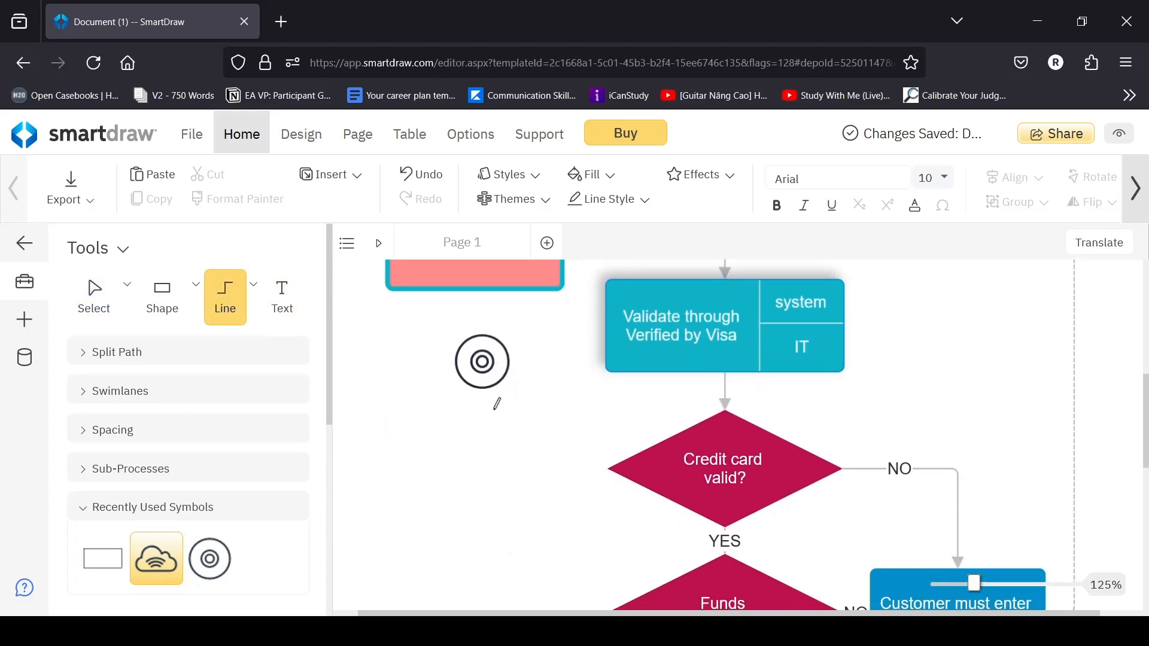
mouse_move(489, 385)
left_click(255, 311)
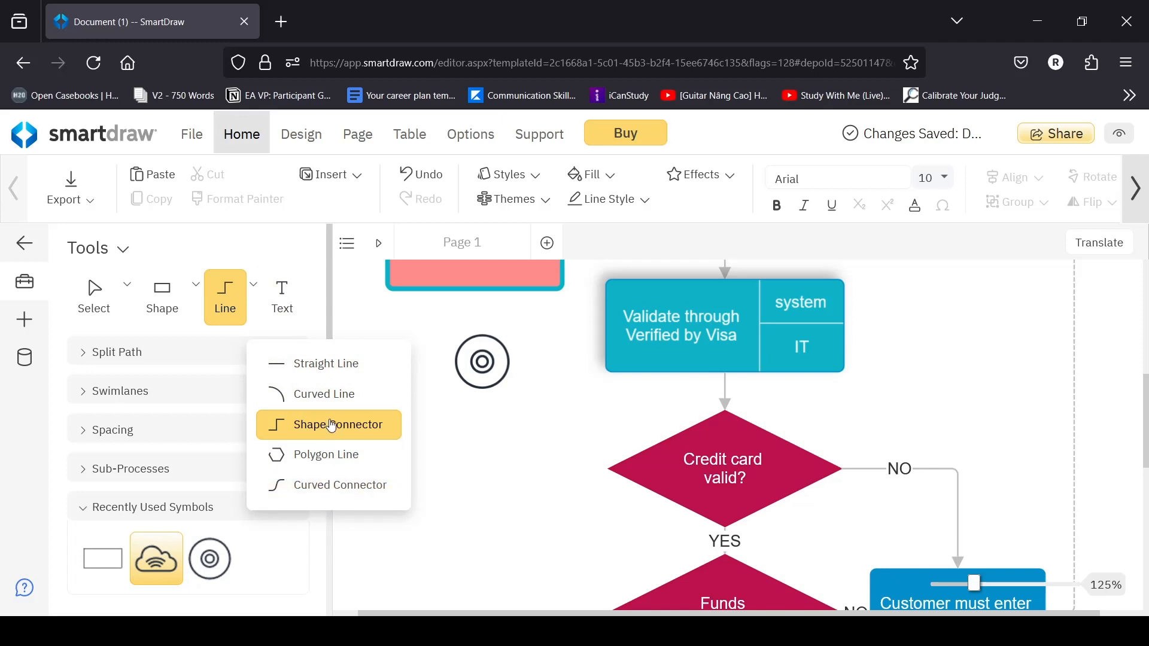
left_click(335, 492)
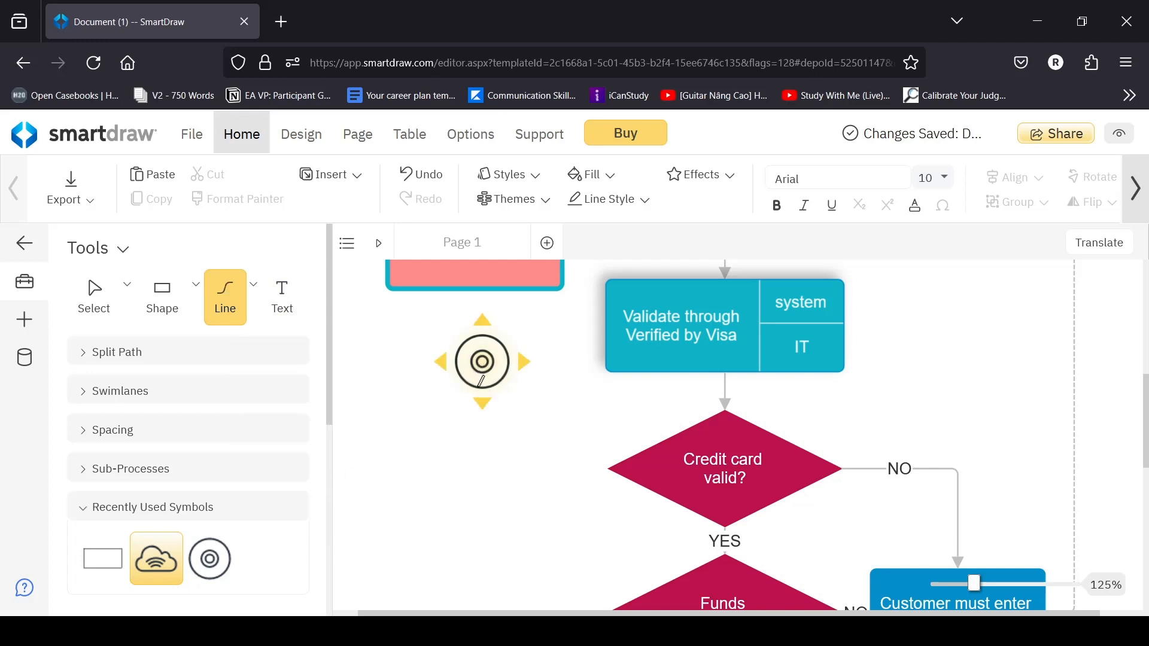
left_click_drag(481, 383, 616, 425)
left_click(608, 482)
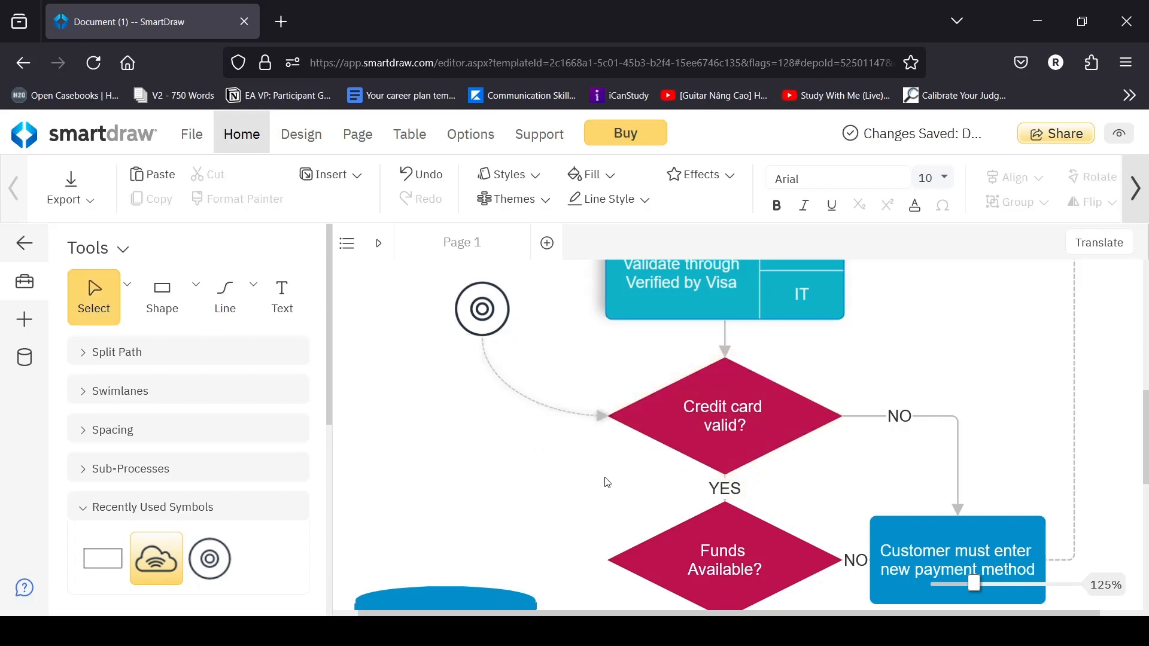
Chain connected cloud symbols from the pink rectangle, two going upward and two continuing to the right across the title.
scroll(608, 483, "down", 3)
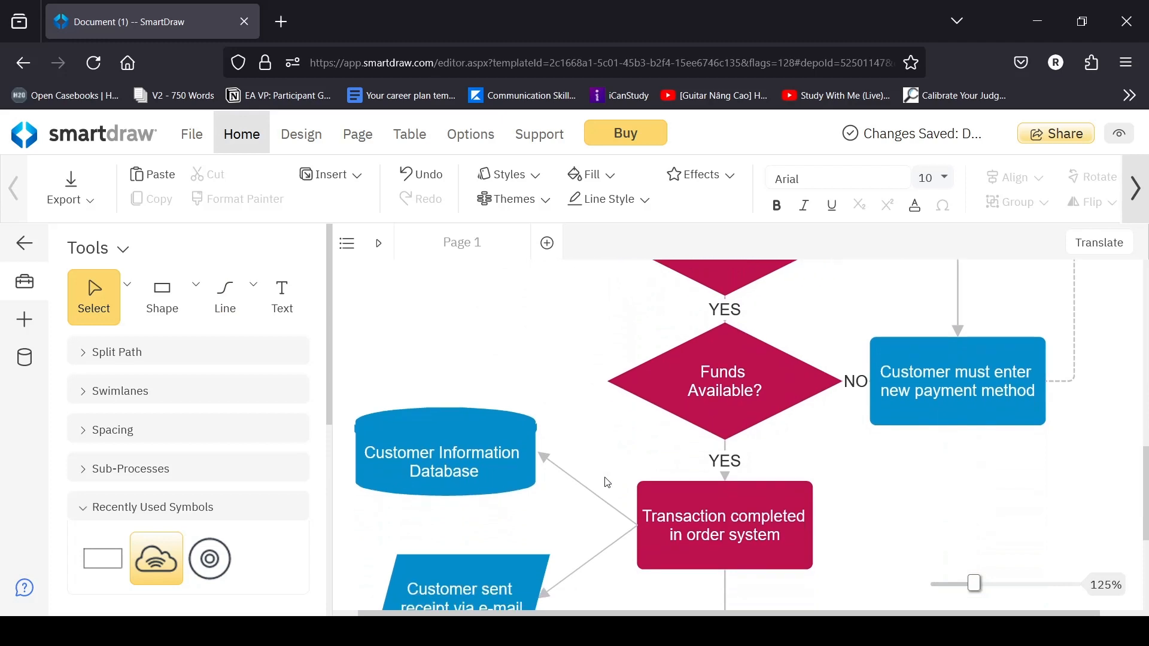
scroll(608, 483, "up", 4)
scroll(607, 483, "up", 4)
left_click(477, 422)
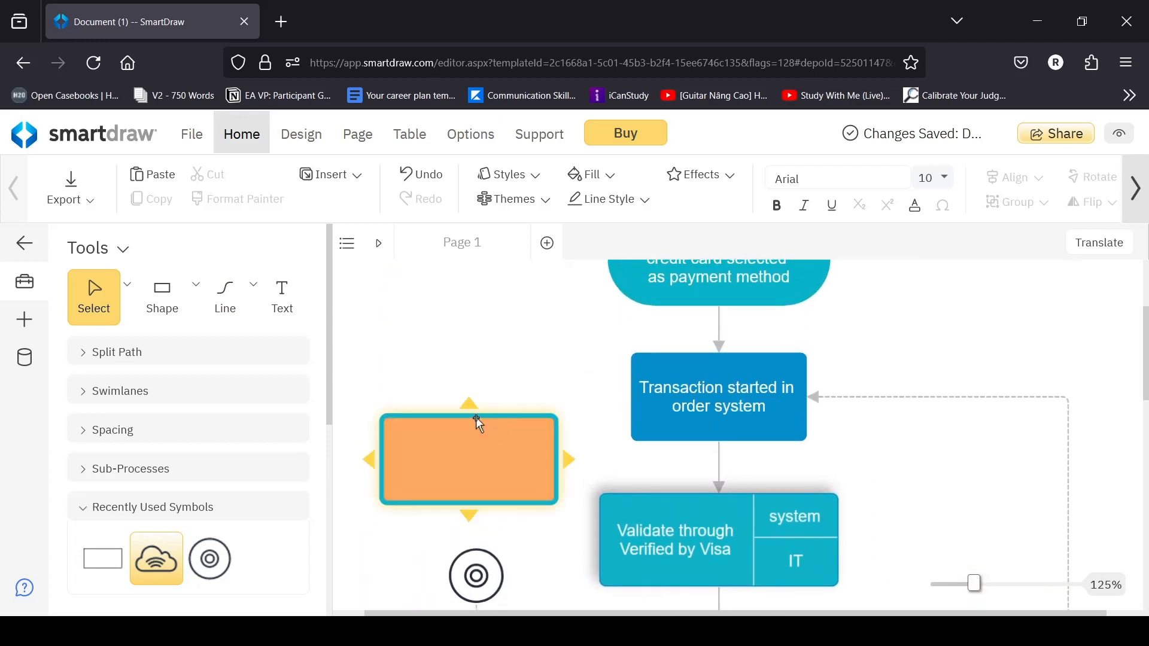
left_click(468, 411)
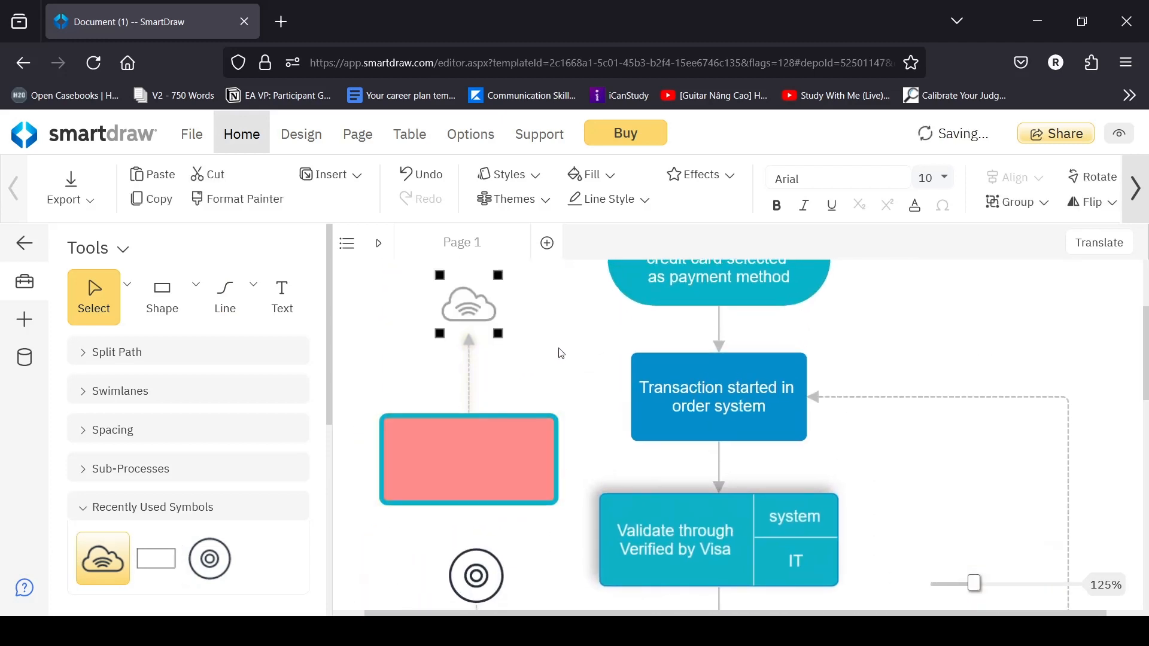
scroll(479, 383, "up", 3)
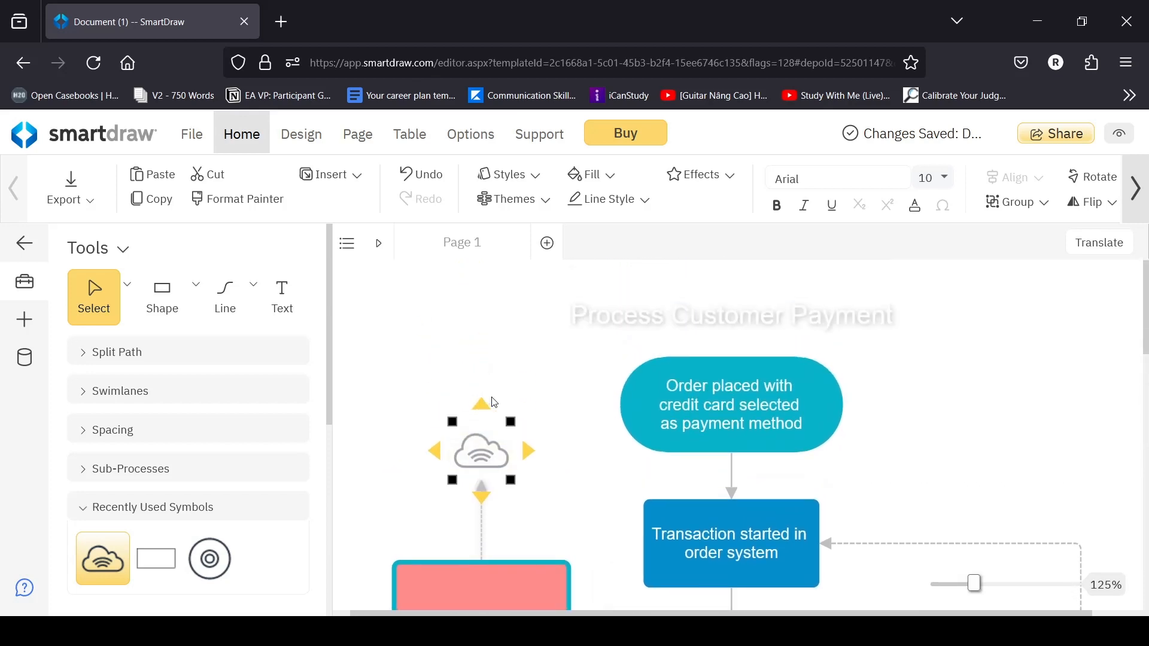
left_click(479, 403)
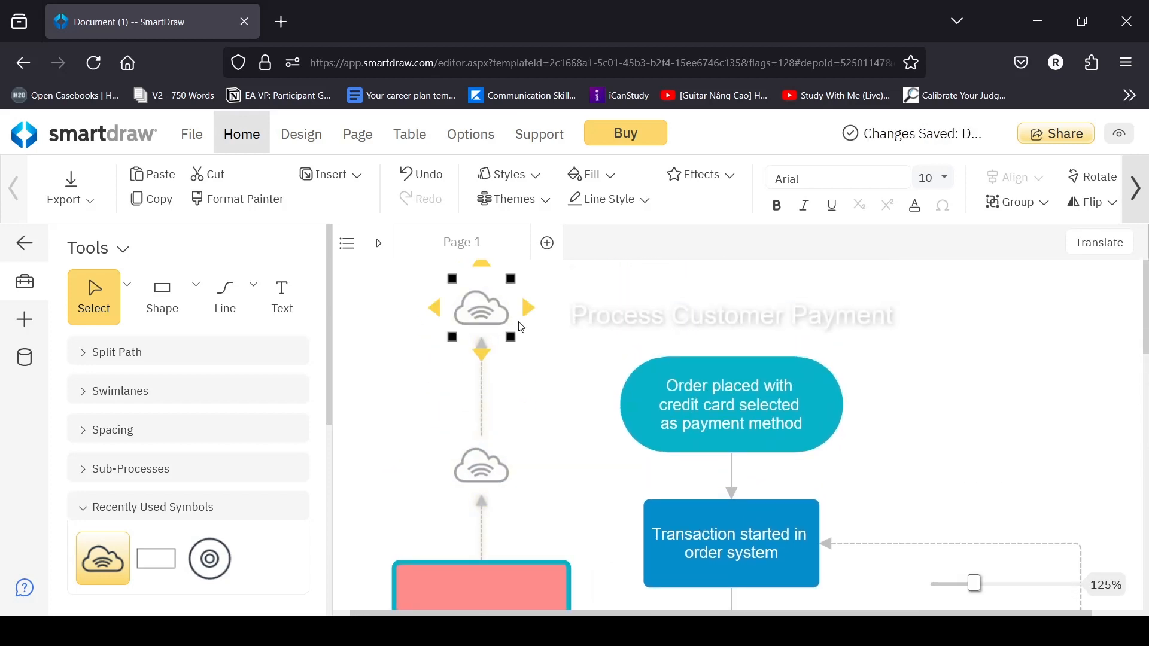
left_click(527, 309)
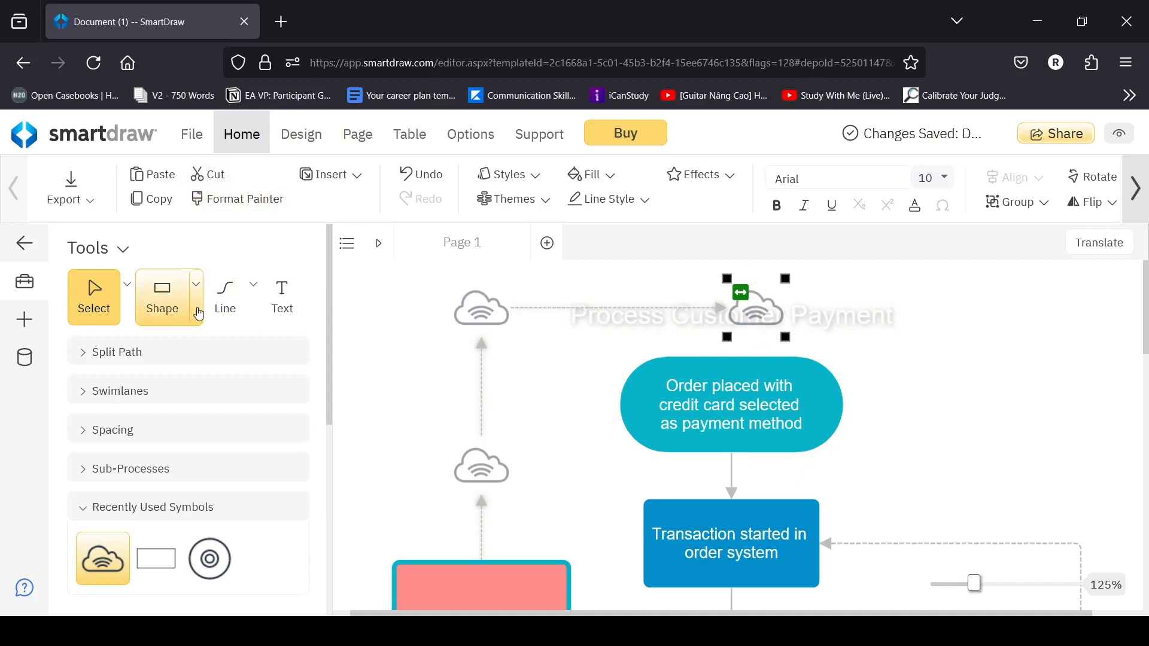
left_click(225, 296)
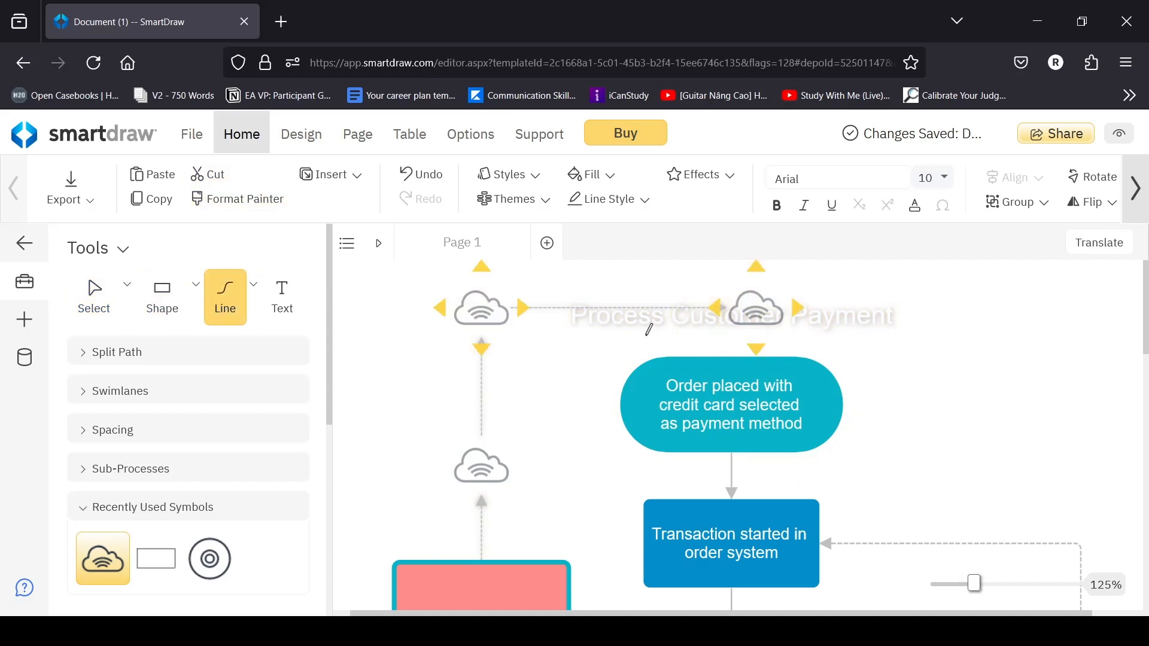
left_click(796, 308)
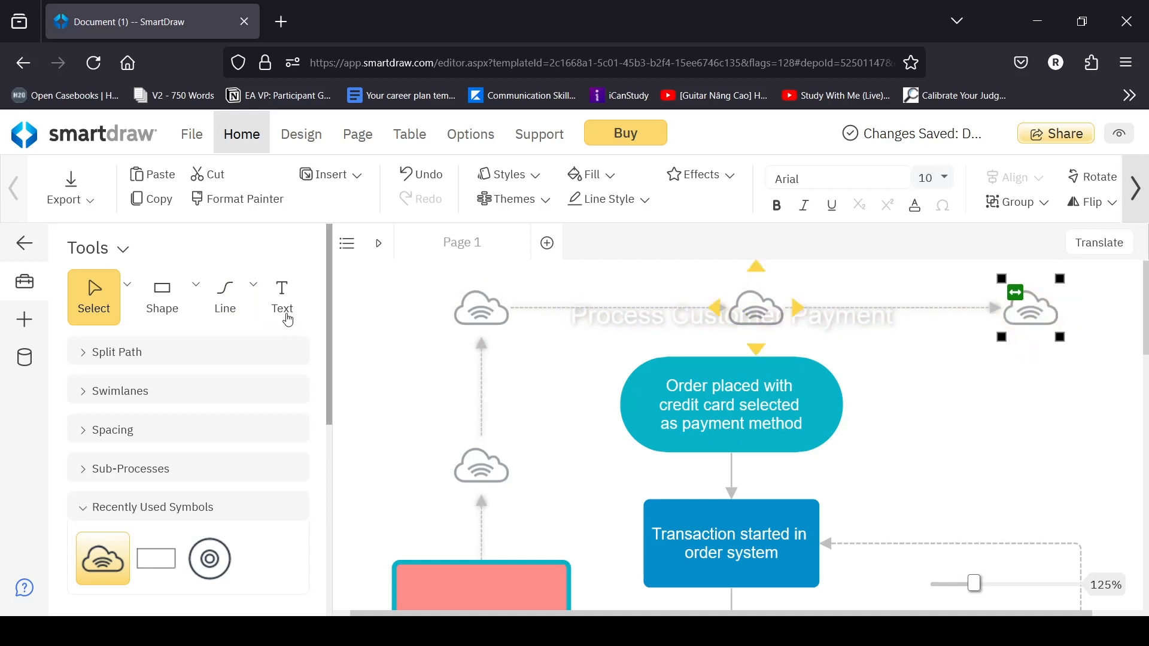
Draw a curved connector from the "Order placed with credit card" shape to the bottom of the rightmost cloud symbol.
left_click(225, 296)
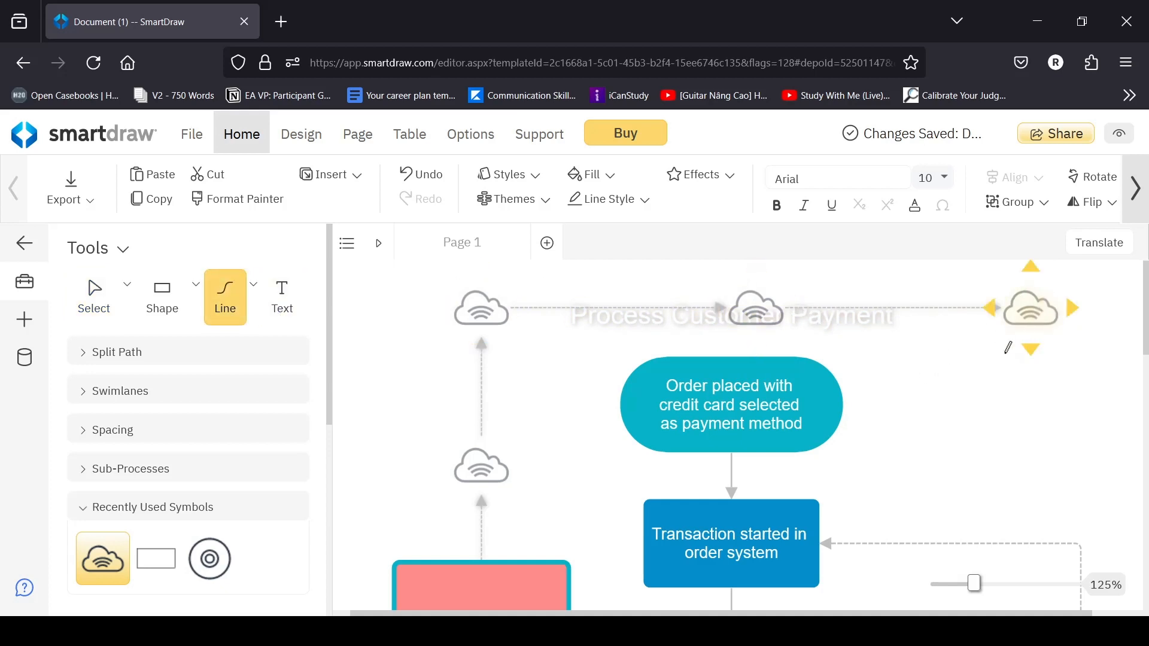
mouse_move(842, 405)
left_mouse_down()
mouse_move(904, 413)
mouse_move(1062, 334)
mouse_move(1028, 324)
mouse_move(1028, 338)
left_mouse_up()
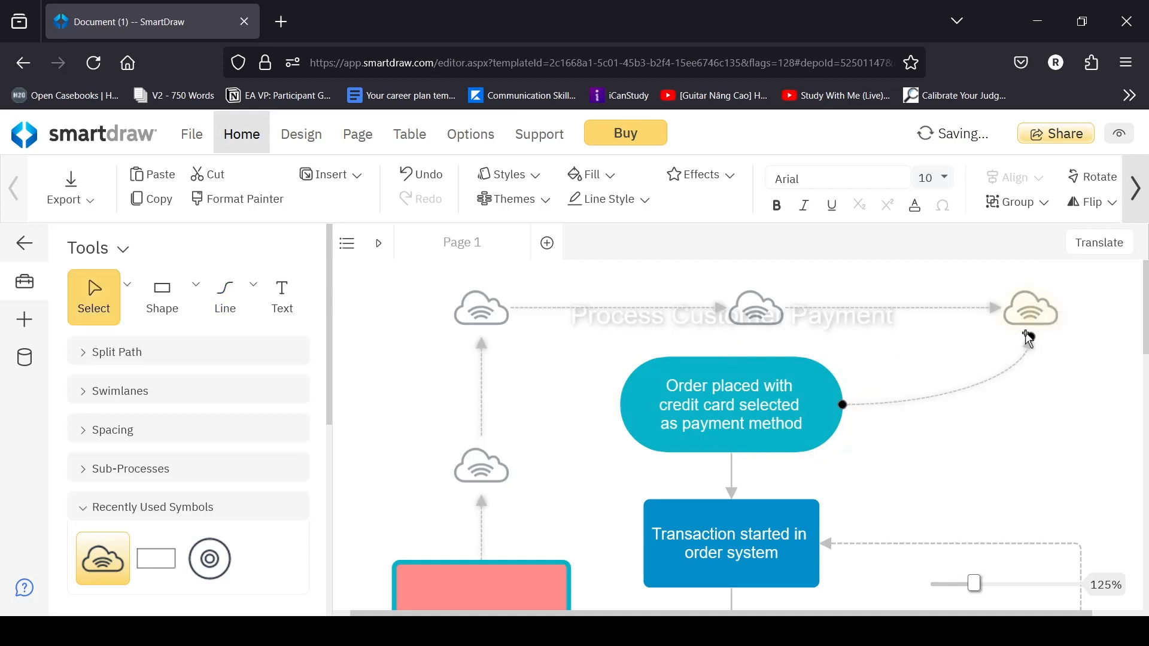
left_click(1024, 431)
scroll(1024, 431, "down", 3)
scroll(1021, 428, "up", 3)
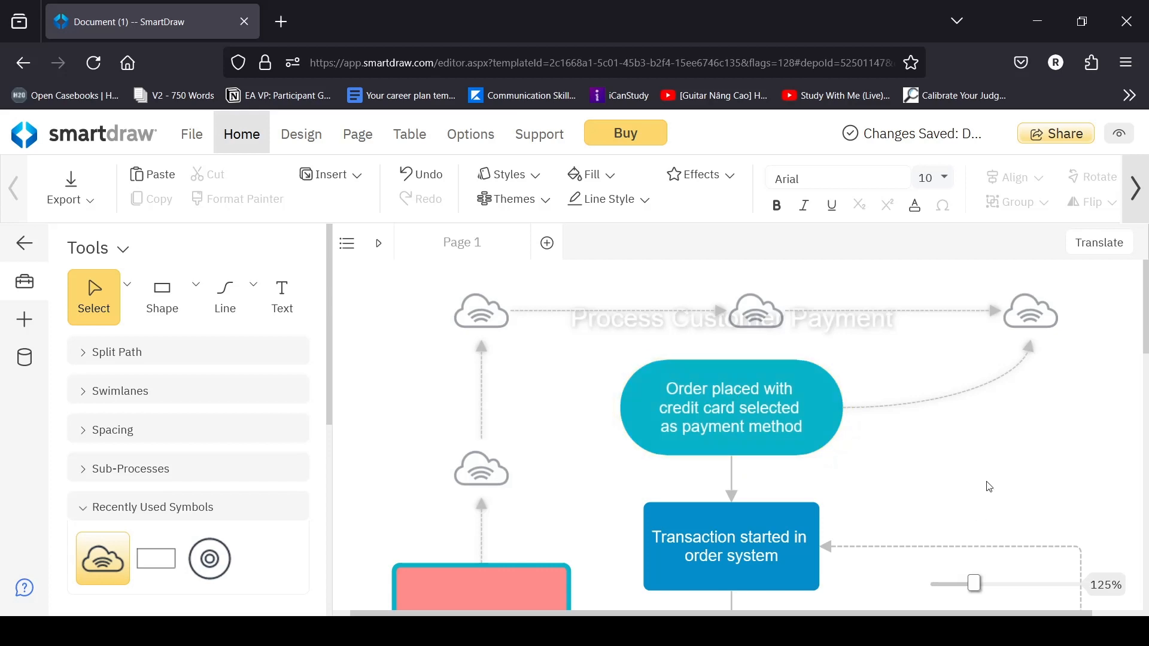
Change the "Customer Information Database" shape to the cloud symbol.
scroll(989, 486, "down", 7)
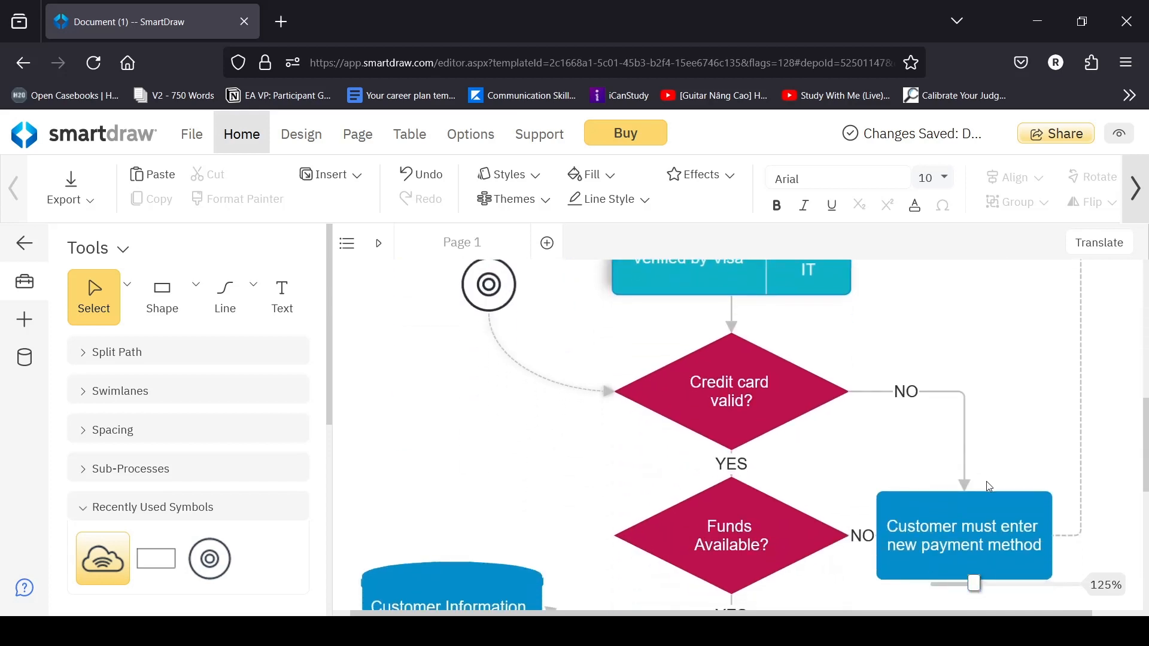
scroll(987, 487, "down", 3)
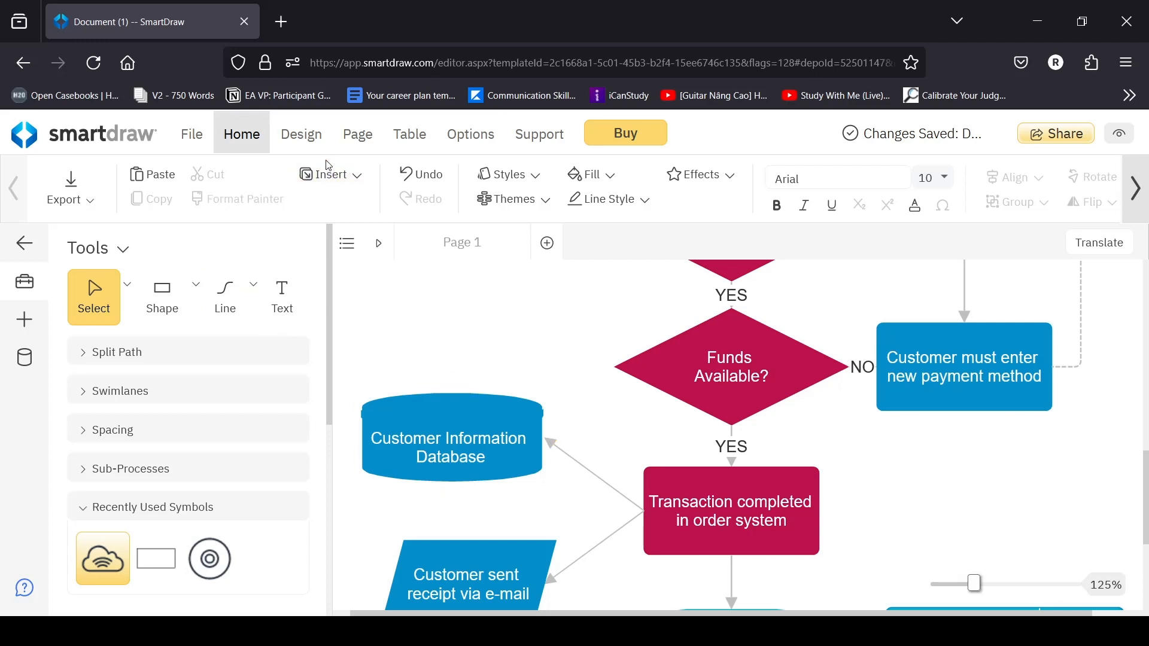
left_click(289, 149)
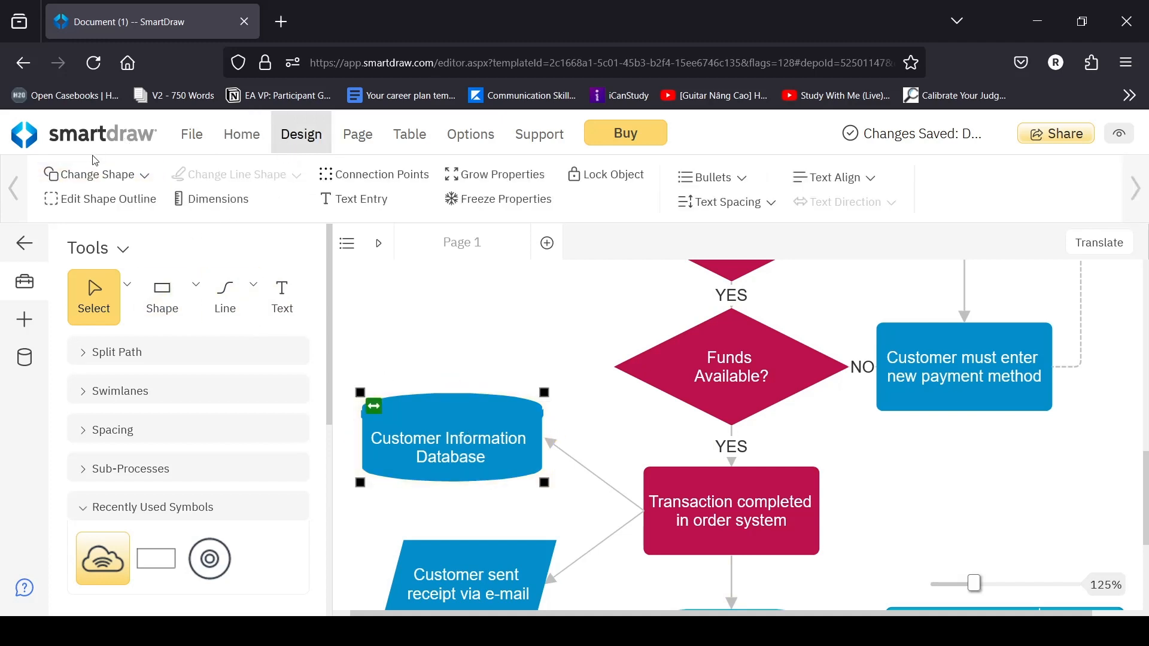
left_click(149, 181)
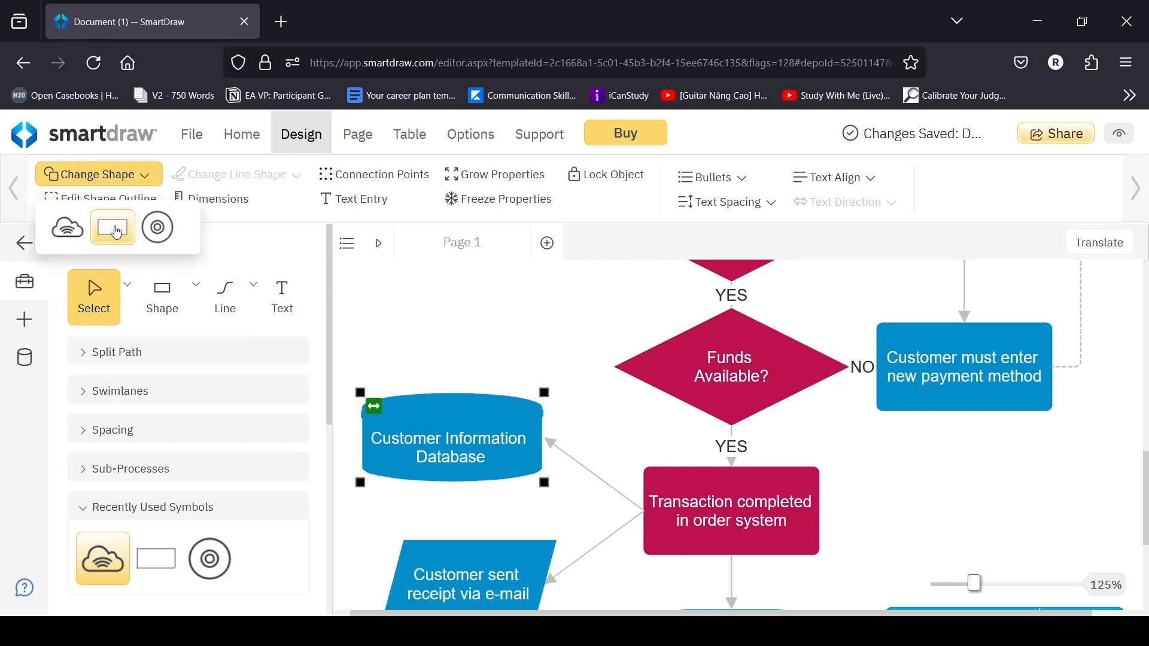
left_click(69, 230)
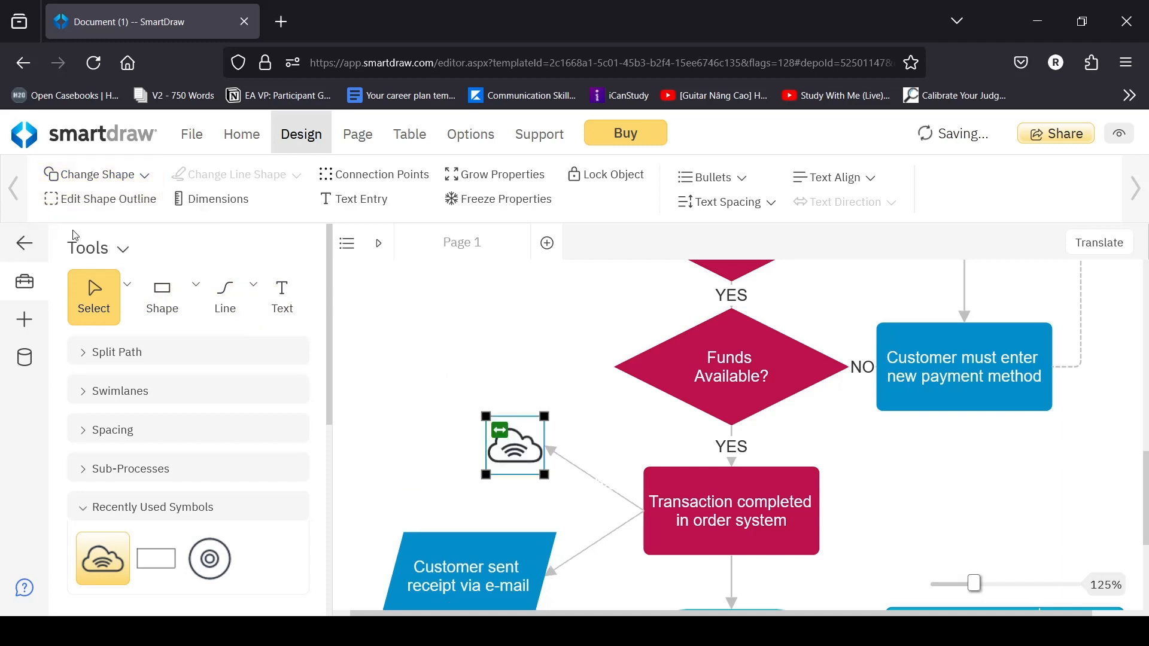
Change the cloud symbol beside the "Transaction completed in order system" box to a rectangle.
left_click(152, 185)
left_click(124, 215)
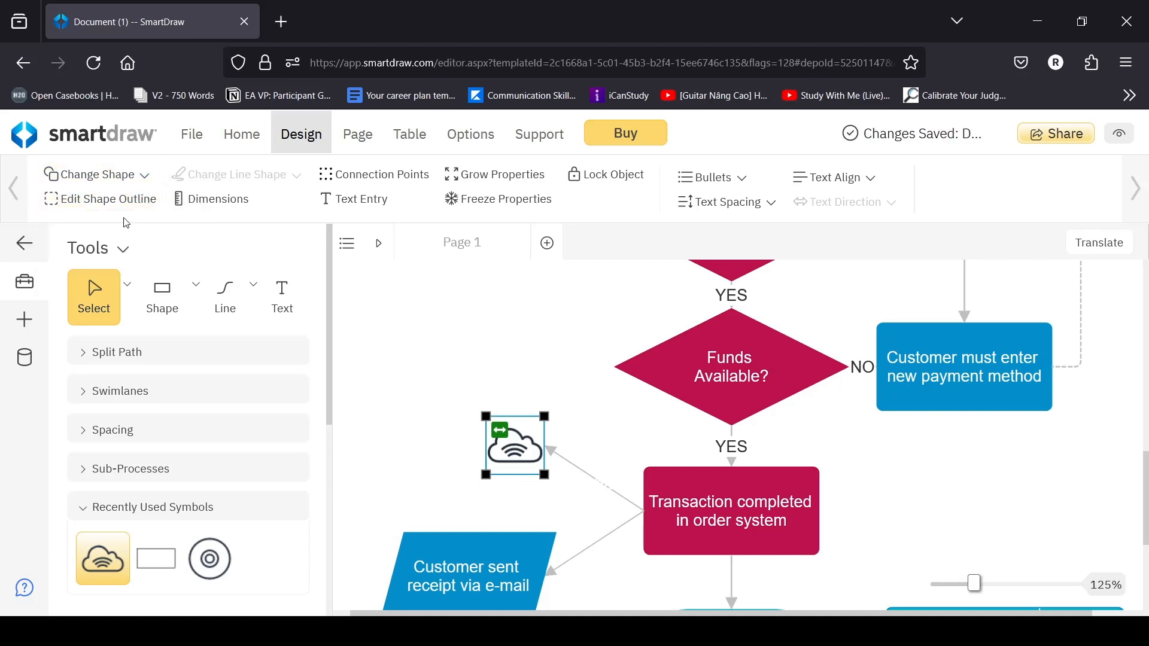
left_click(147, 189)
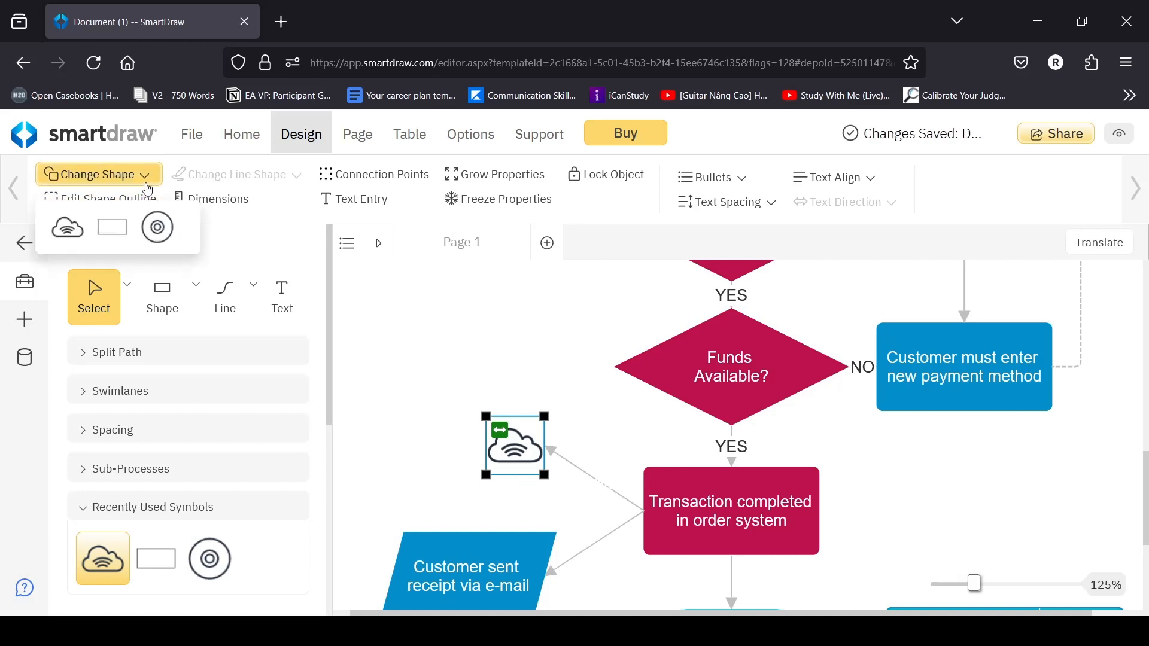
left_click(113, 227)
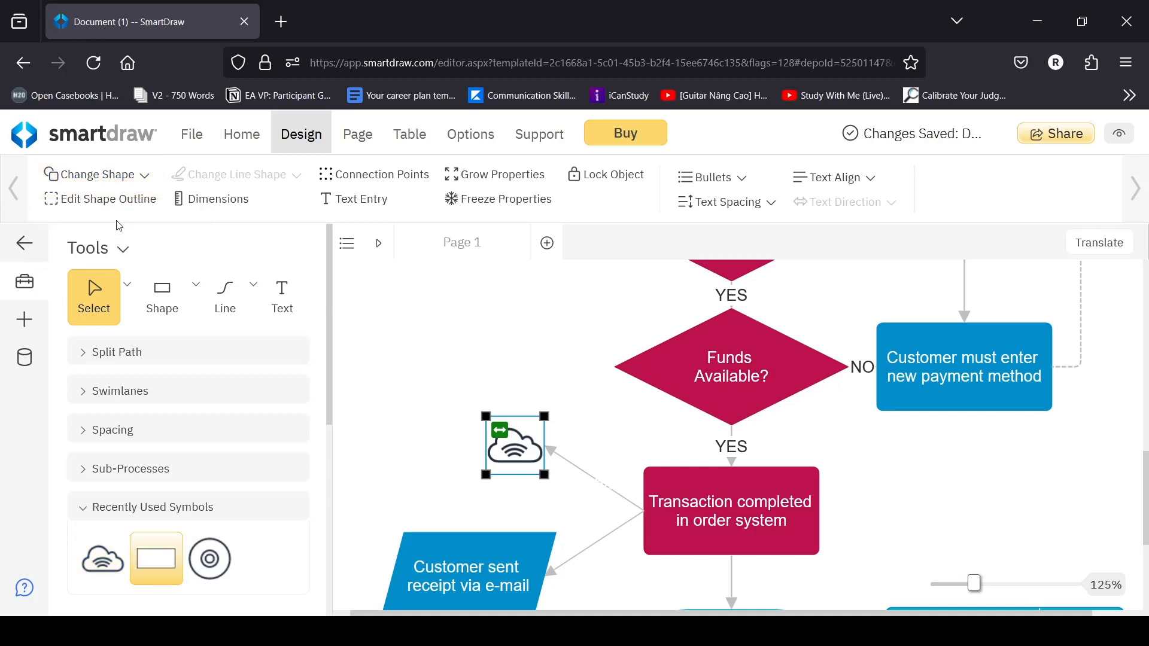
Edit the outline of the shape beside the "Transaction completed" box, moving its corner points to form an irregular four-sided polygon.
left_click(139, 209)
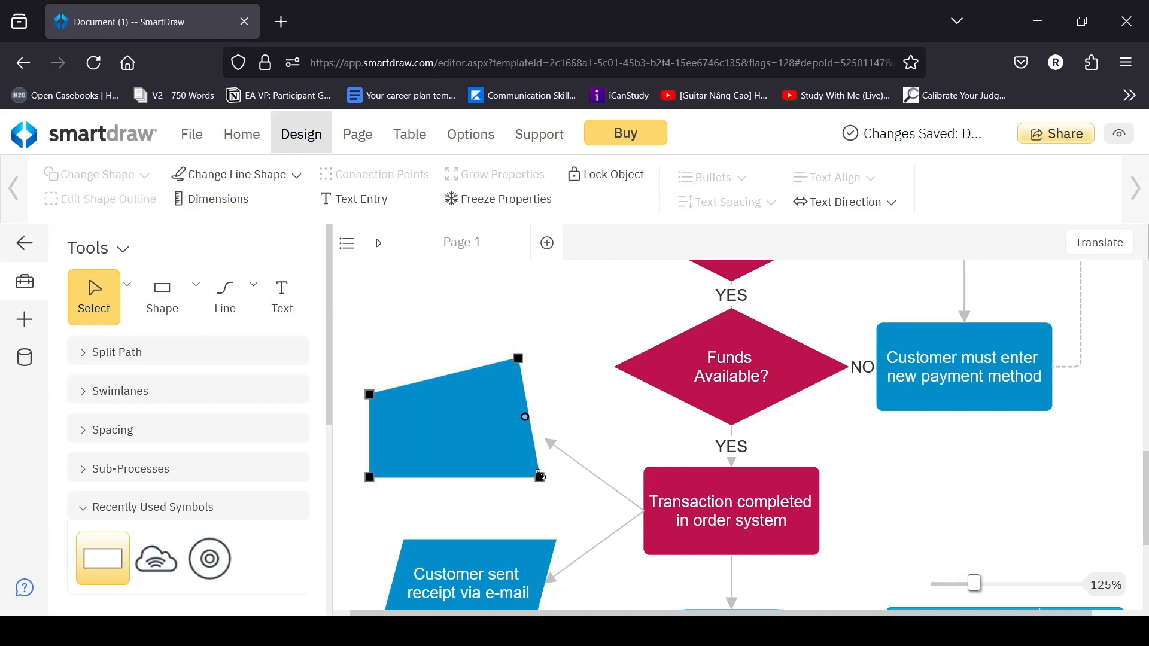
left_click_drag(540, 476, 541, 505)
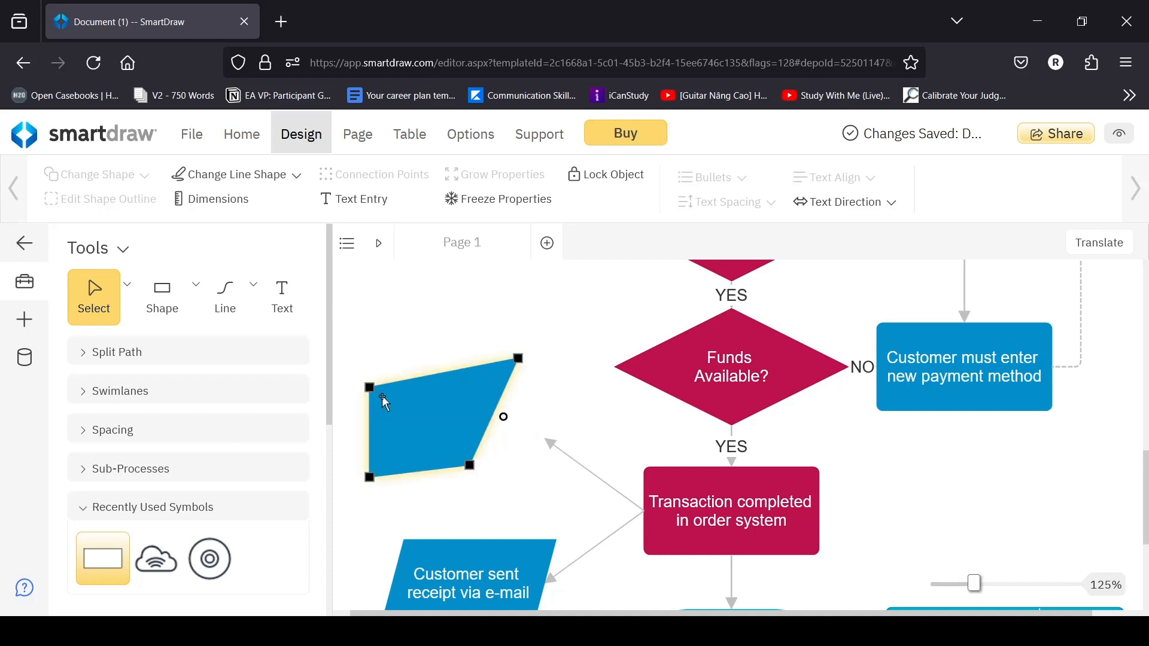
left_click_drag(369, 388, 402, 407)
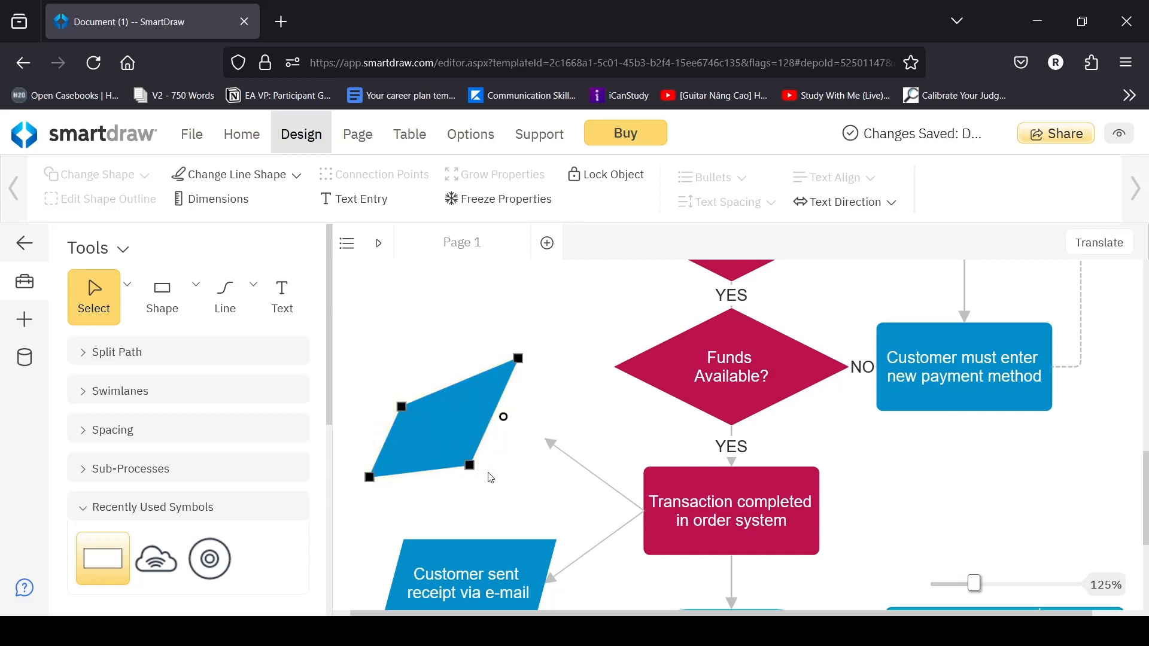
left_click_drag(470, 465, 547, 477)
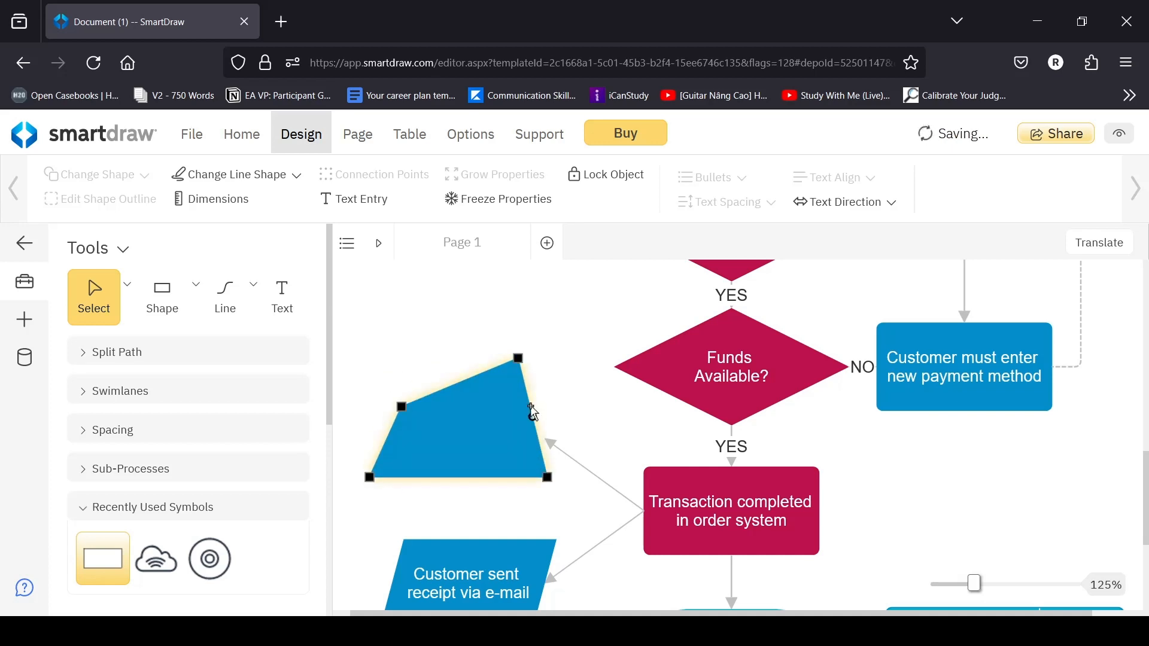
left_click(554, 391)
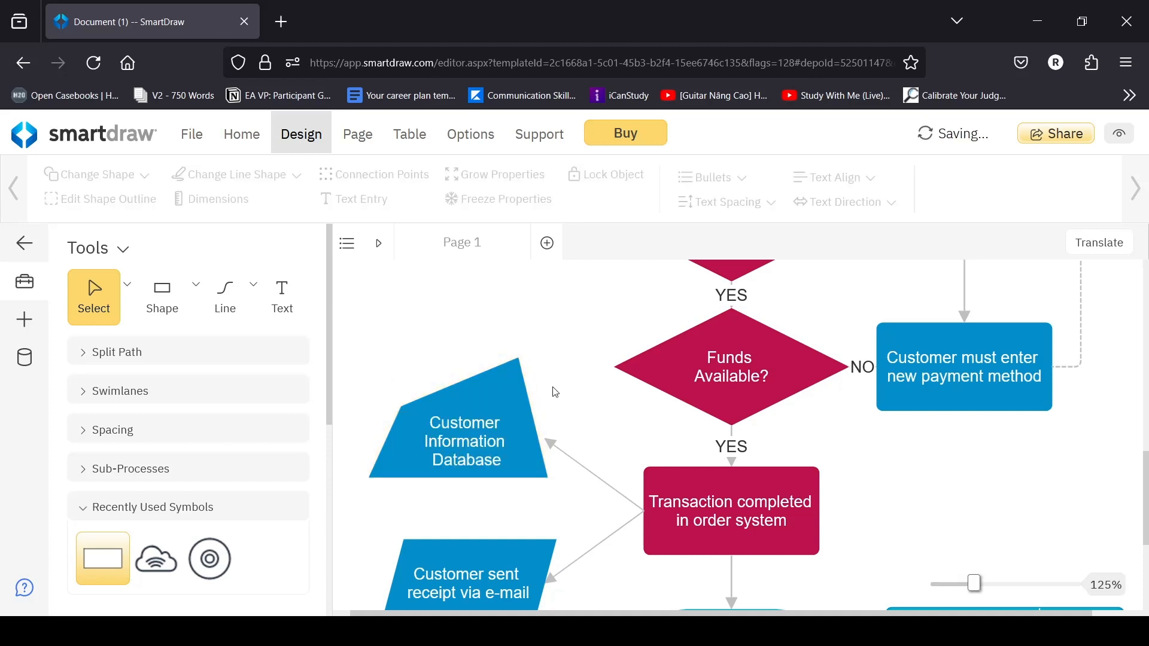
Resize the "Transaction entered in ledger" shape slightly wider and shorter.
scroll(556, 392, "up", 3)
scroll(556, 392, "down", 7)
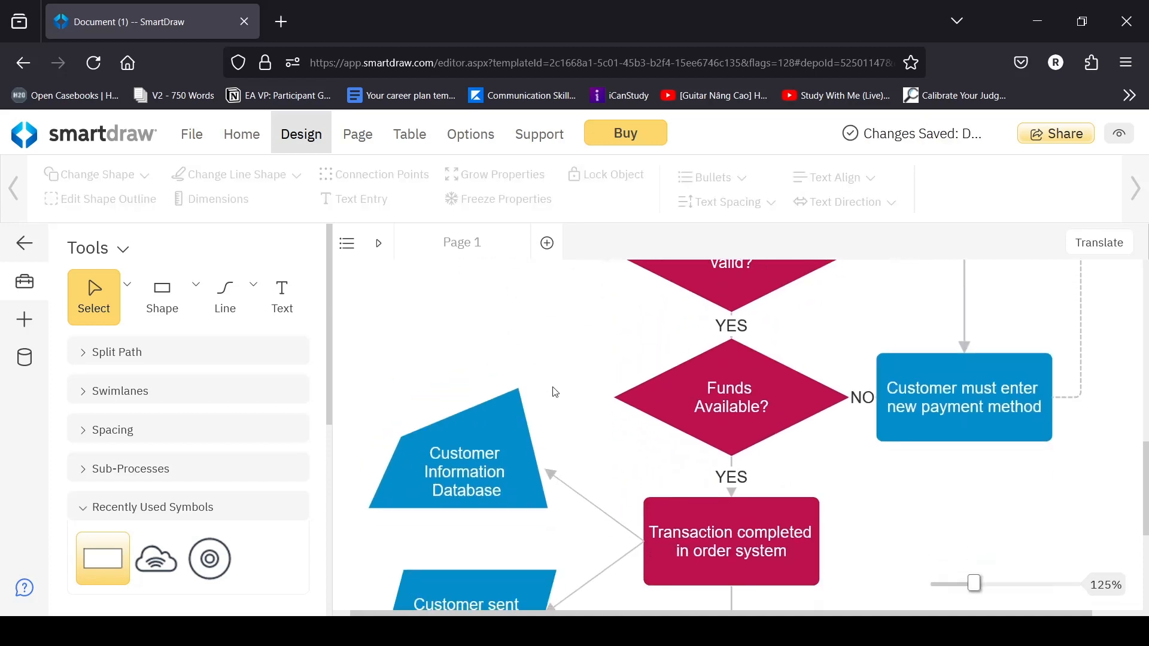
scroll(555, 392, "up", 2)
scroll(552, 390, "down", 2)
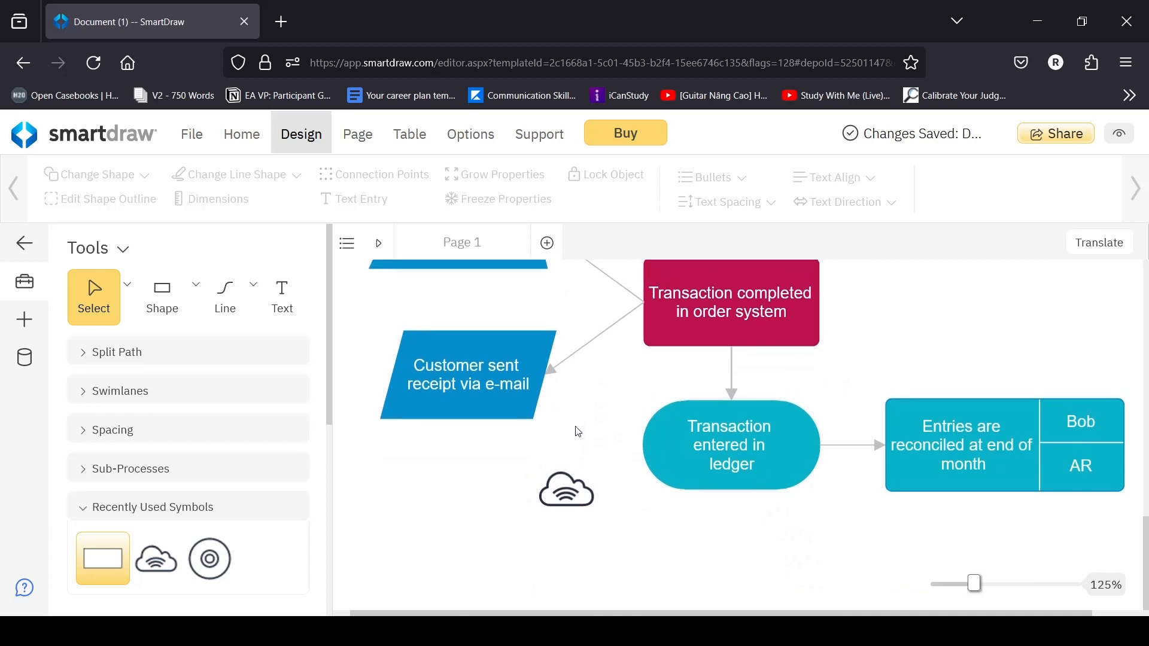
left_click(691, 444)
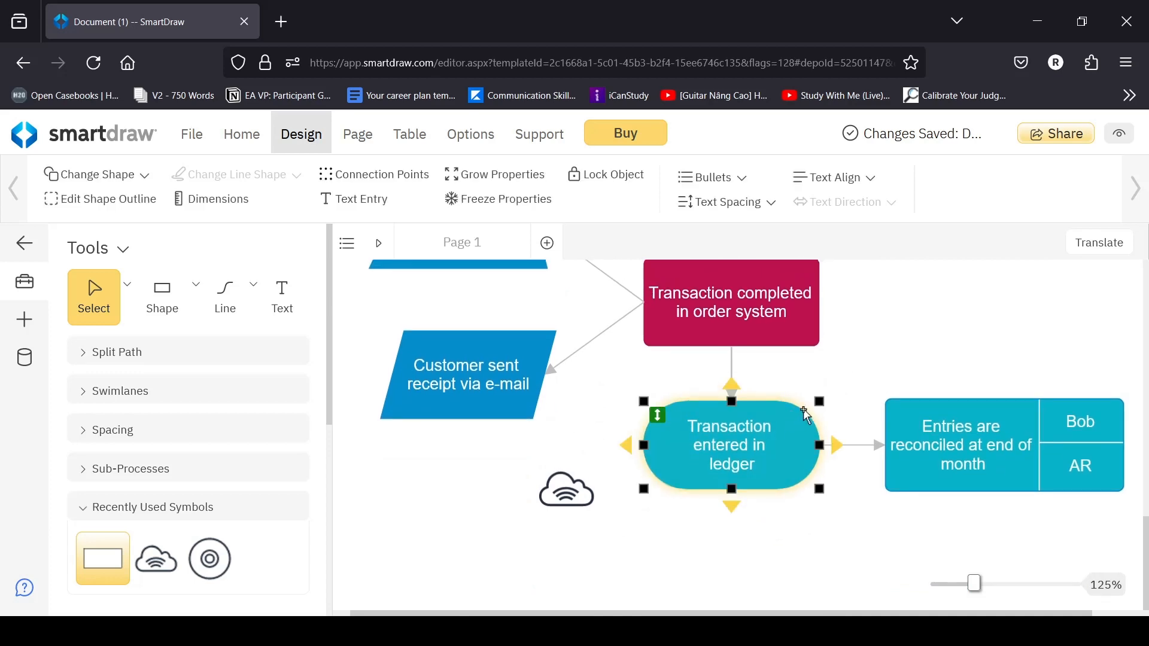
left_click_drag(819, 401, 783, 430)
left_click(779, 422)
left_click(817, 565)
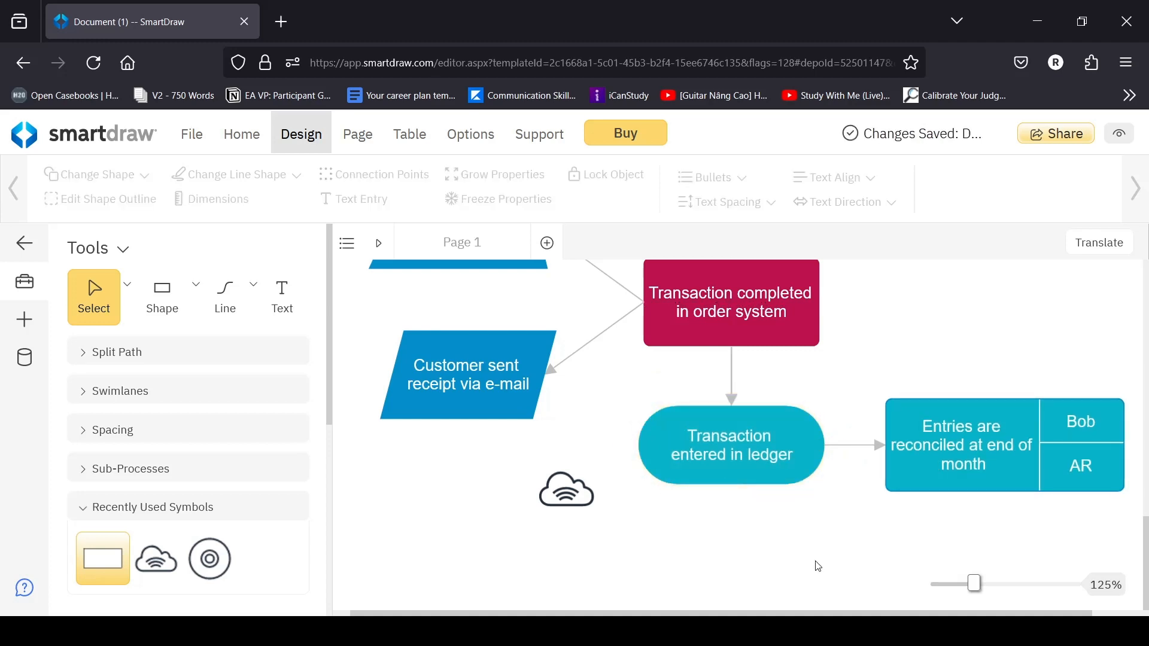
left_click(481, 402)
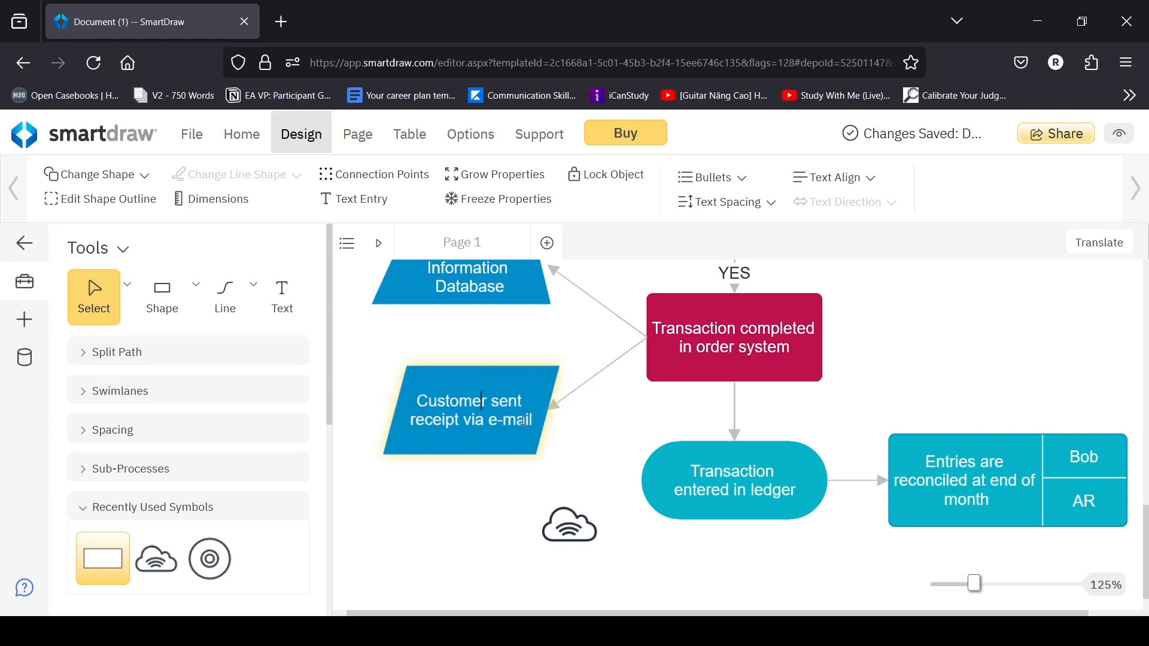
left_click(748, 464)
Change the font of all the text in the "Order placed with credit card selected as payment method" shape to Francois One.
scroll(749, 465, "up", 5)
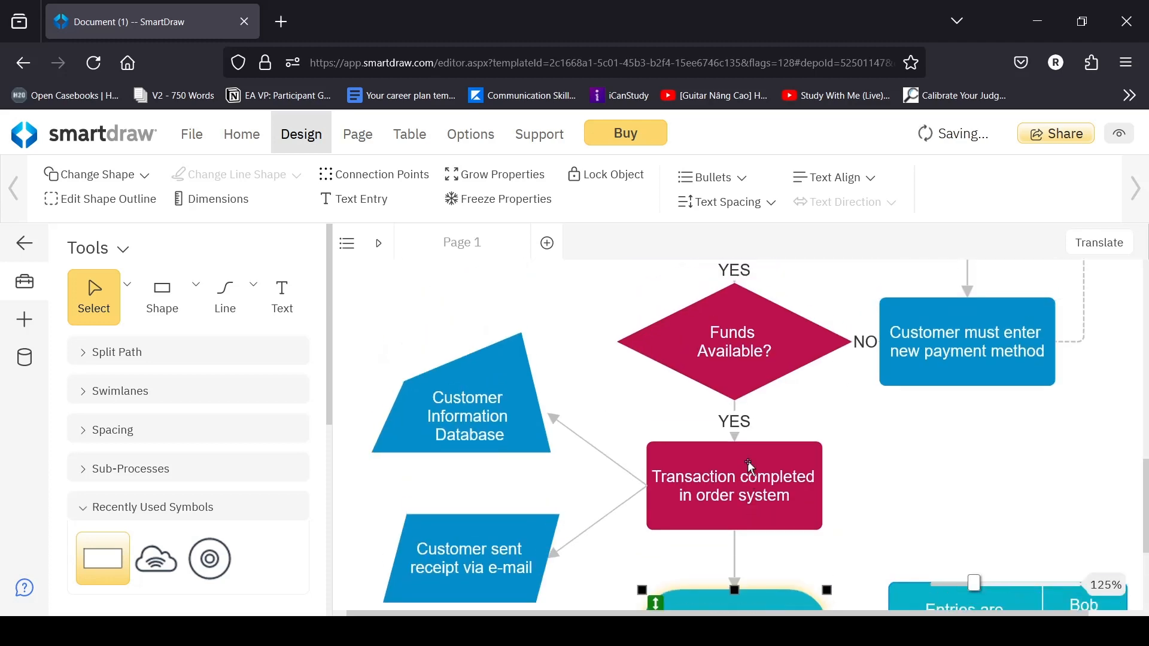
scroll(749, 466, "up", 10)
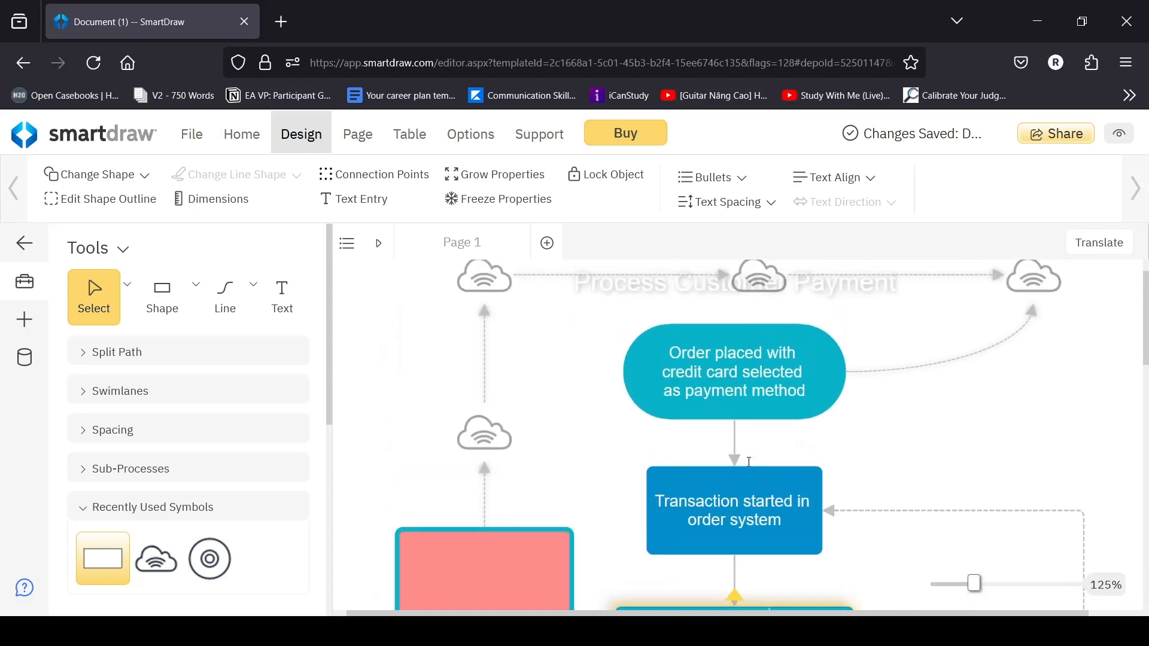
left_click(748, 446)
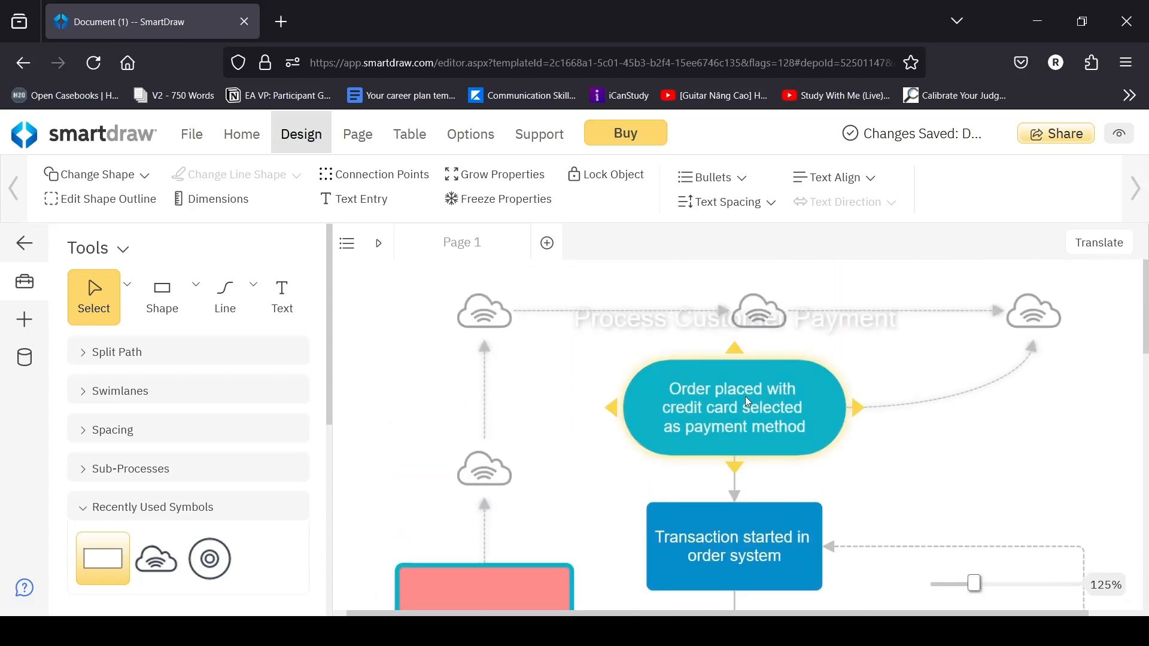
scroll(653, 580, "down", 2)
scroll(653, 580, "up", 2)
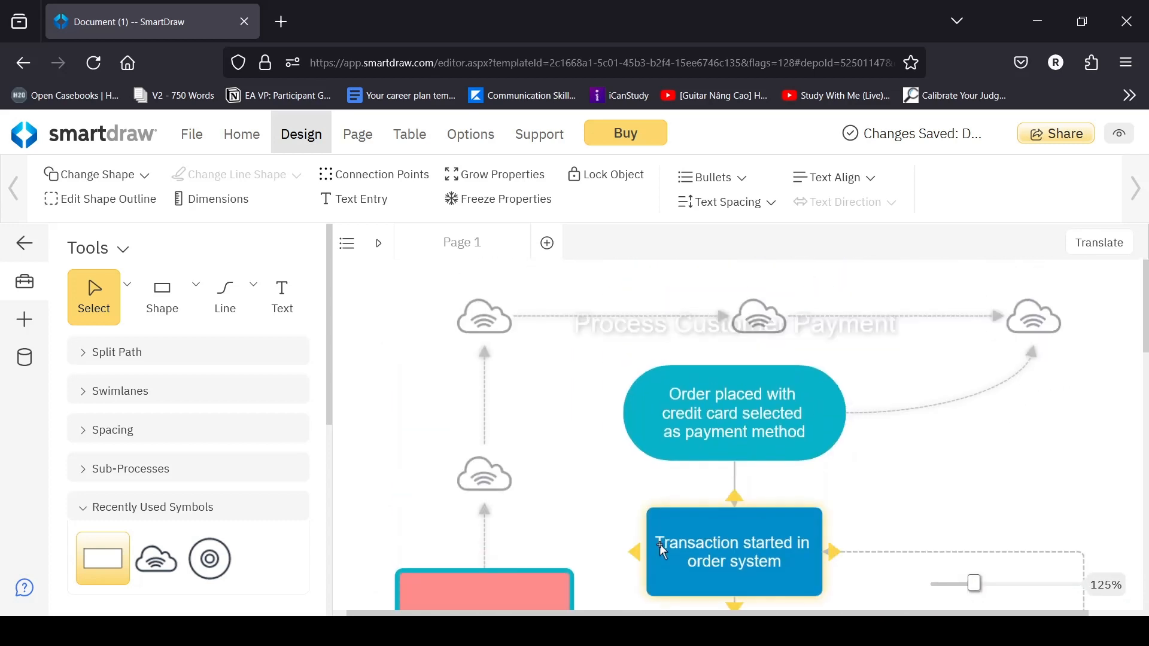
left_click(742, 437)
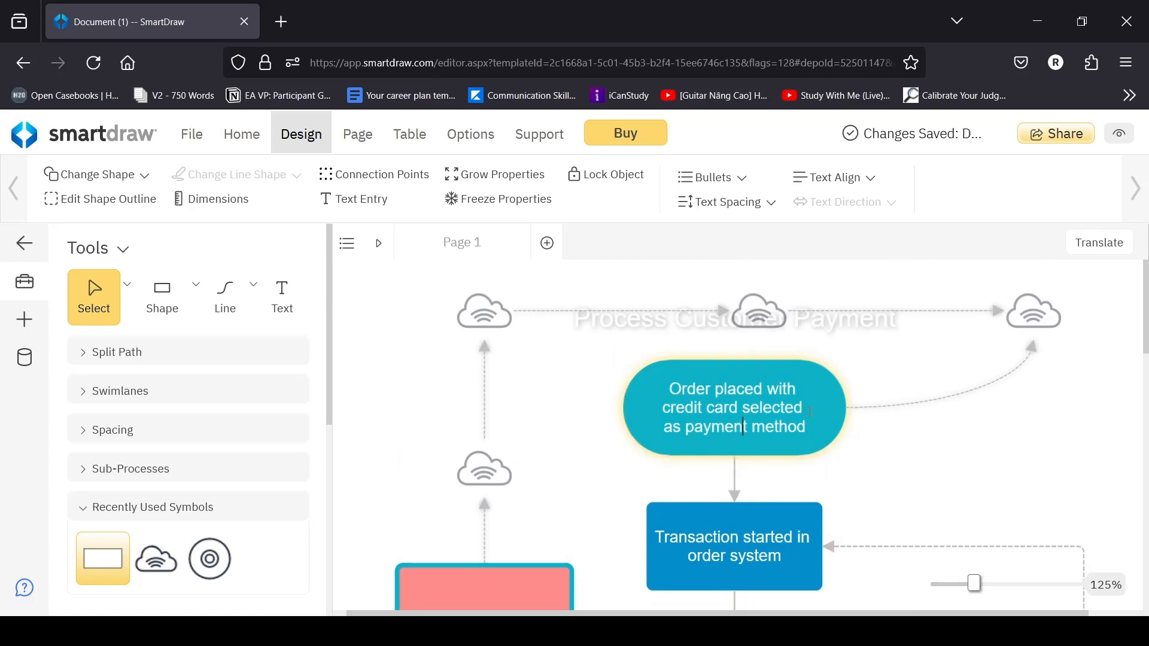
left_click(729, 415)
left_click(752, 406)
left_click_drag(757, 428, 675, 389)
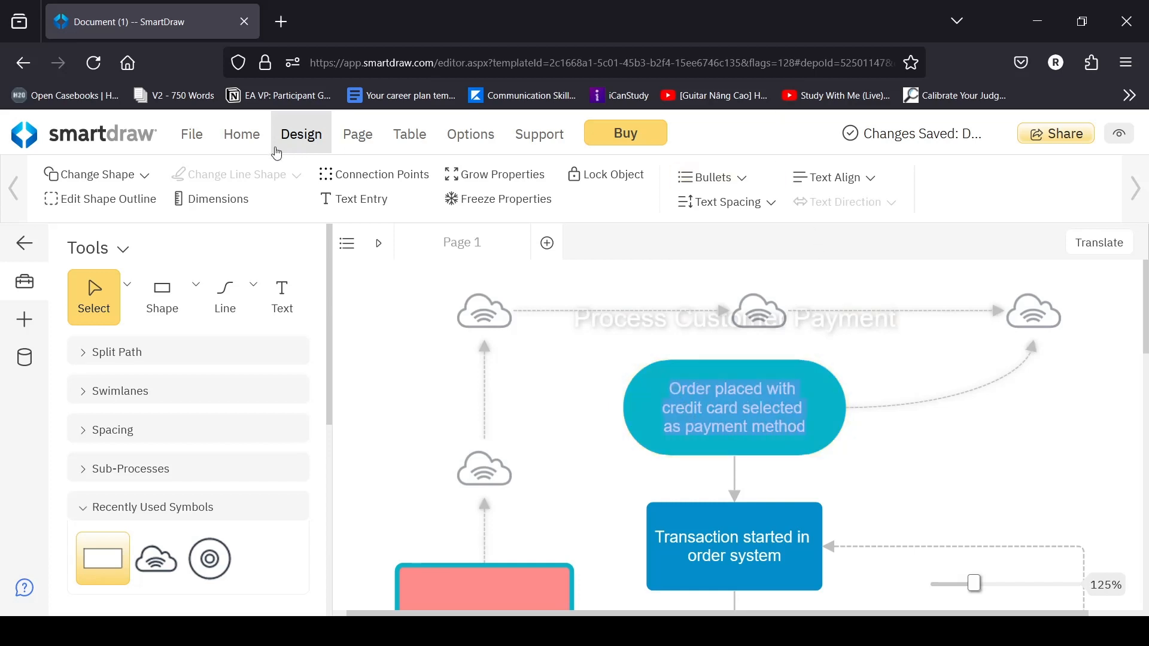
left_click(249, 145)
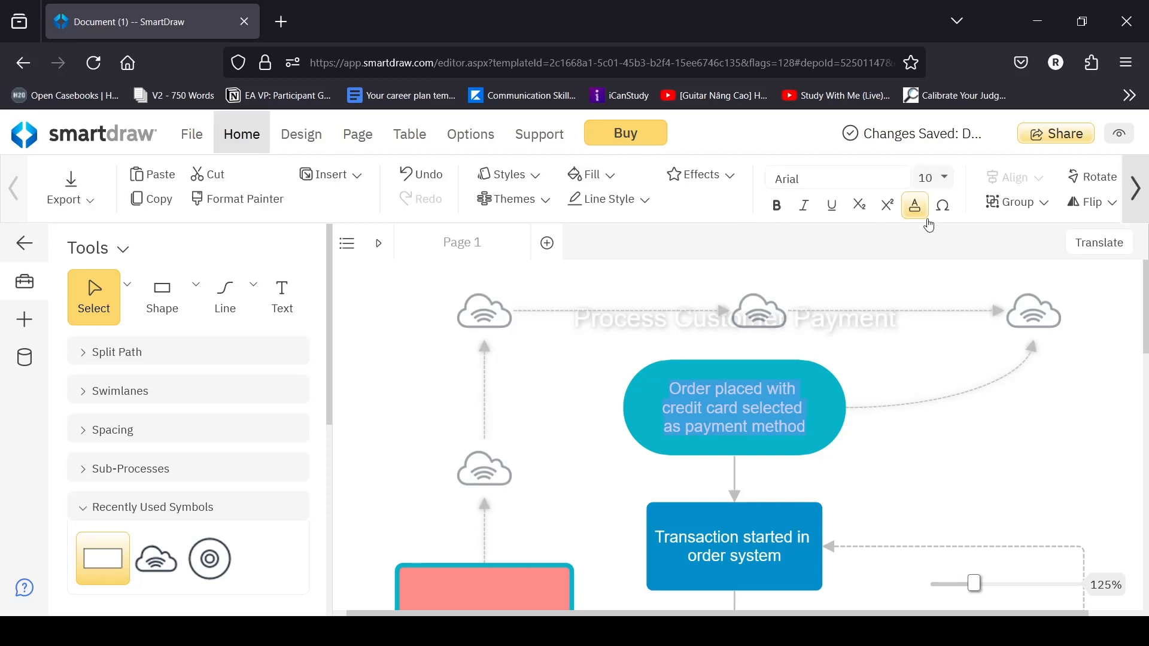
left_click(841, 189)
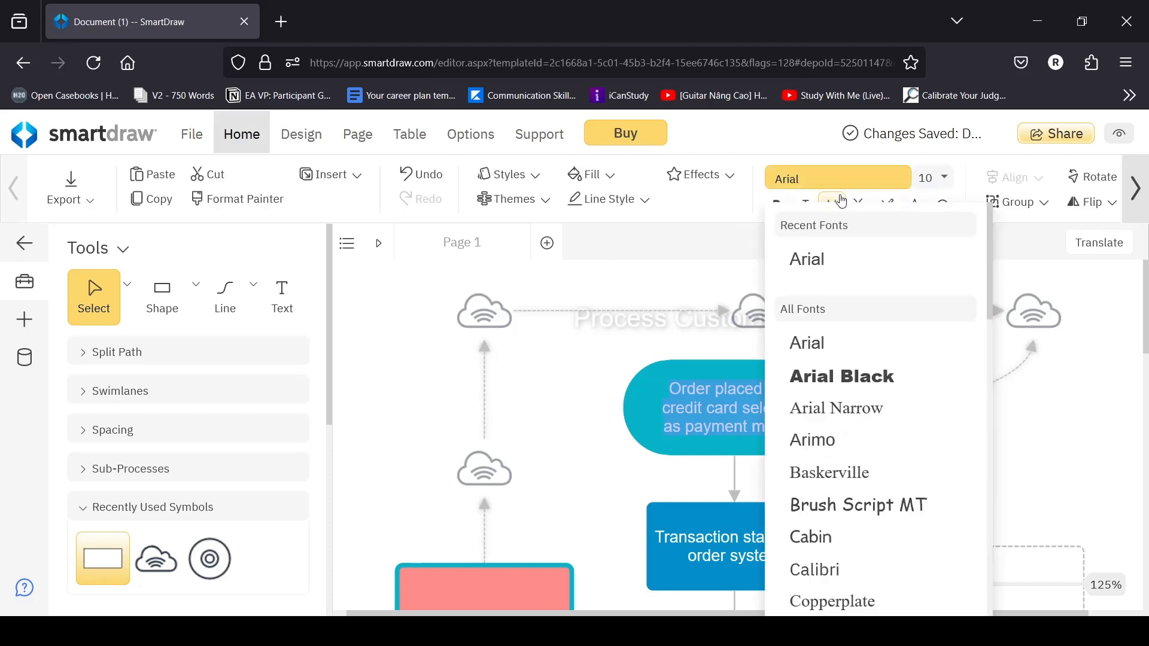
scroll(856, 489, "down", 3)
scroll(856, 488, "down", 5)
scroll(855, 484, "up", 4)
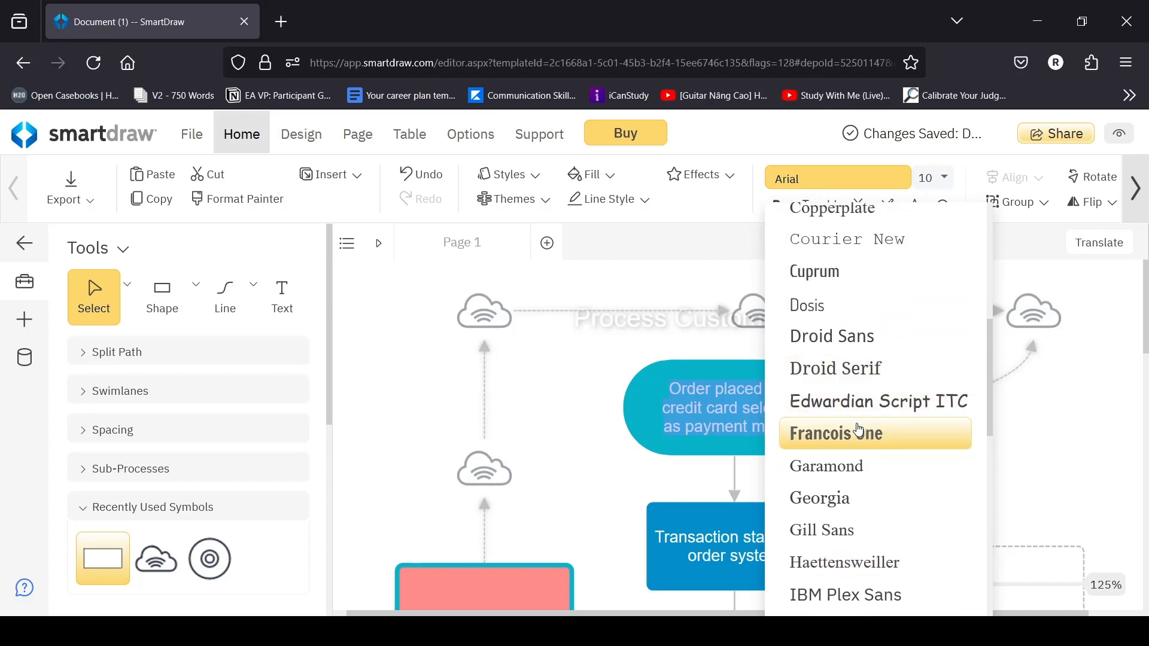
left_click(858, 431)
Set the font size of the whole "Order placed with credit card" text to 20.
left_click(762, 413)
double_click(772, 410)
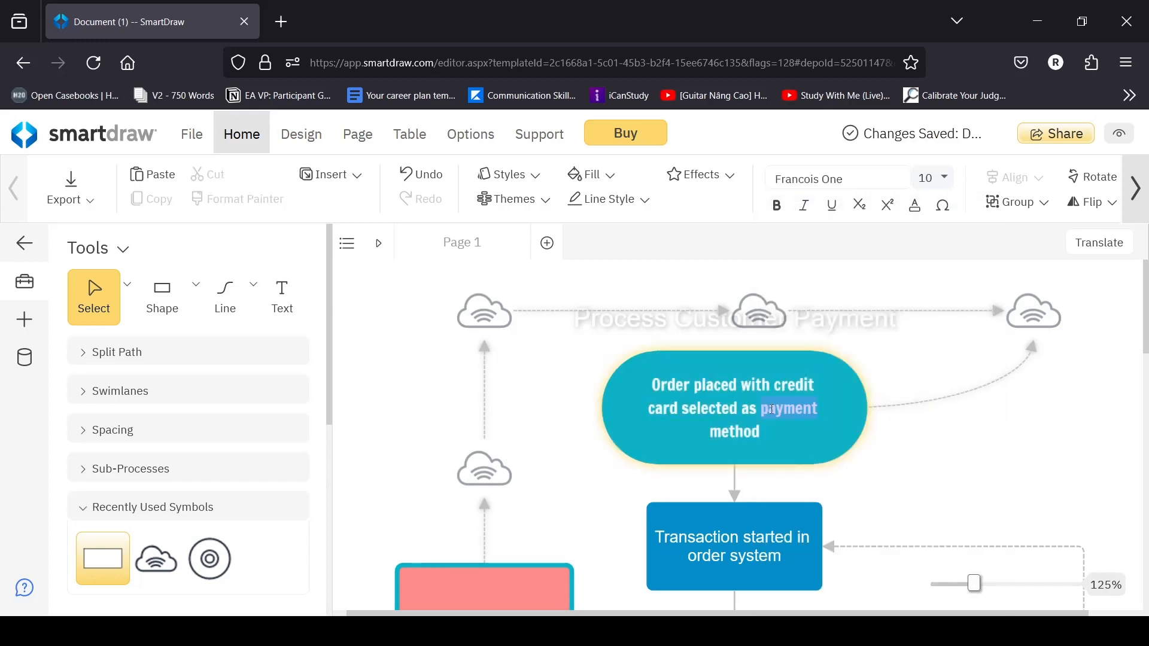
left_click_drag(660, 381, 722, 411)
left_click(722, 412)
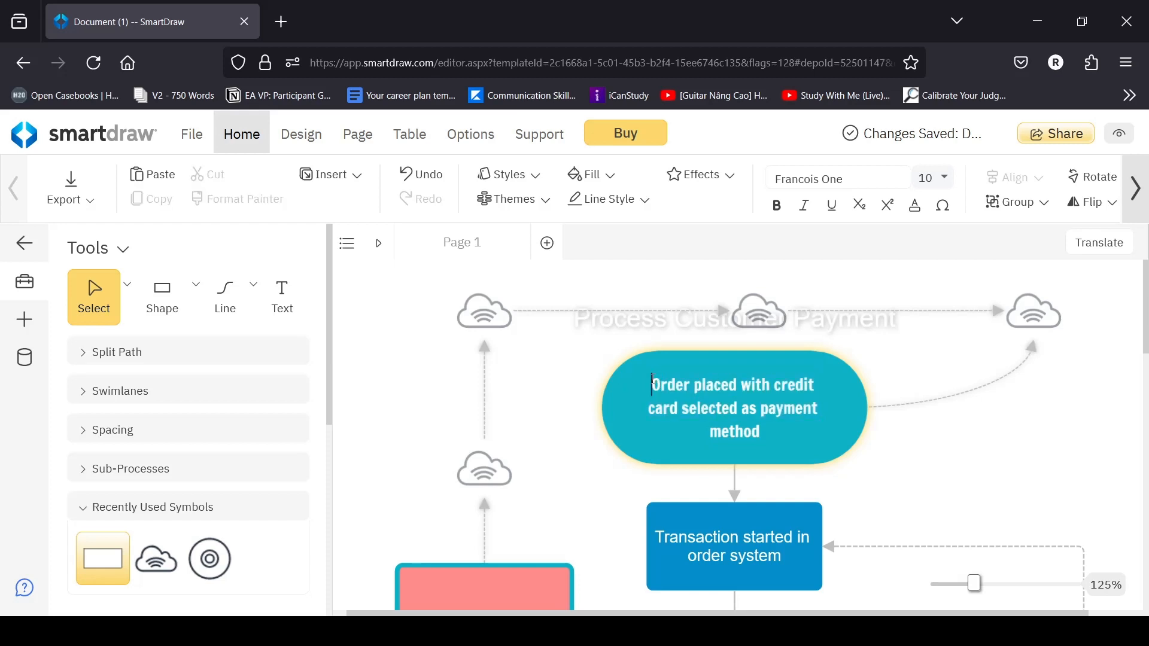
left_click_drag(652, 385, 760, 432)
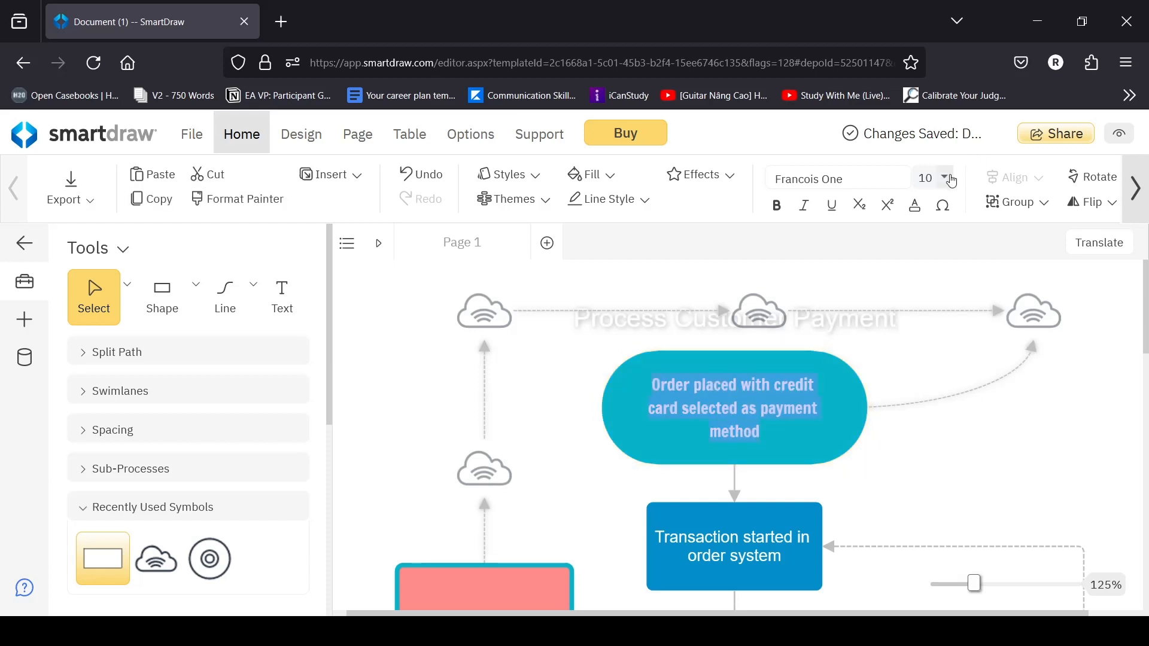
left_click(951, 180)
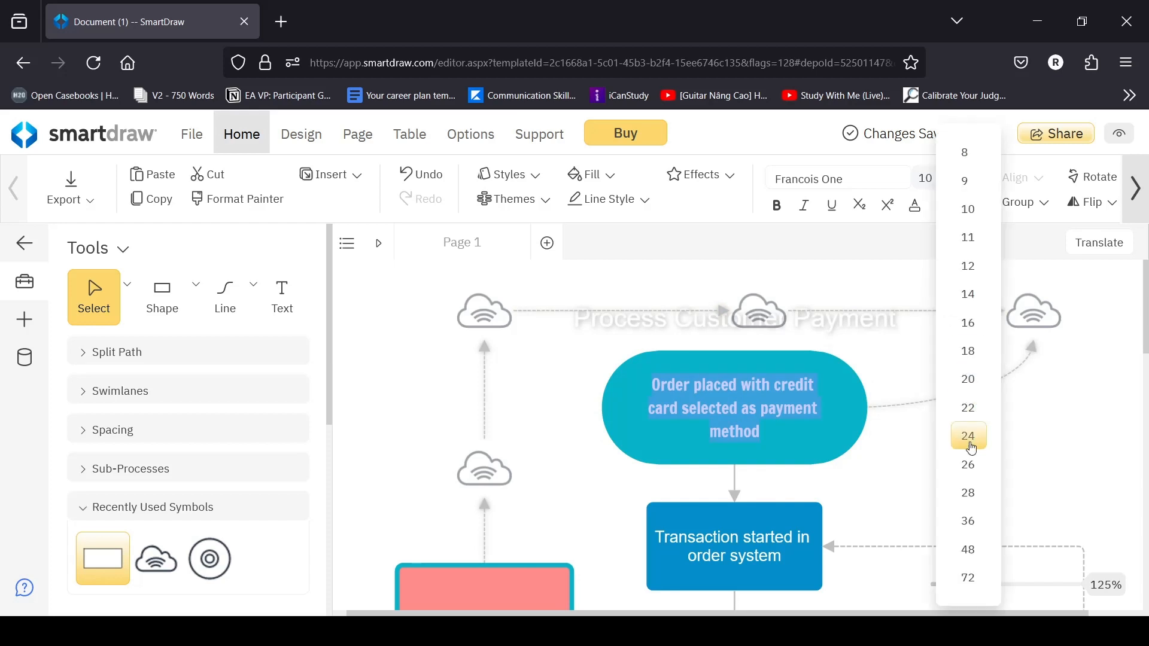
left_click(968, 377)
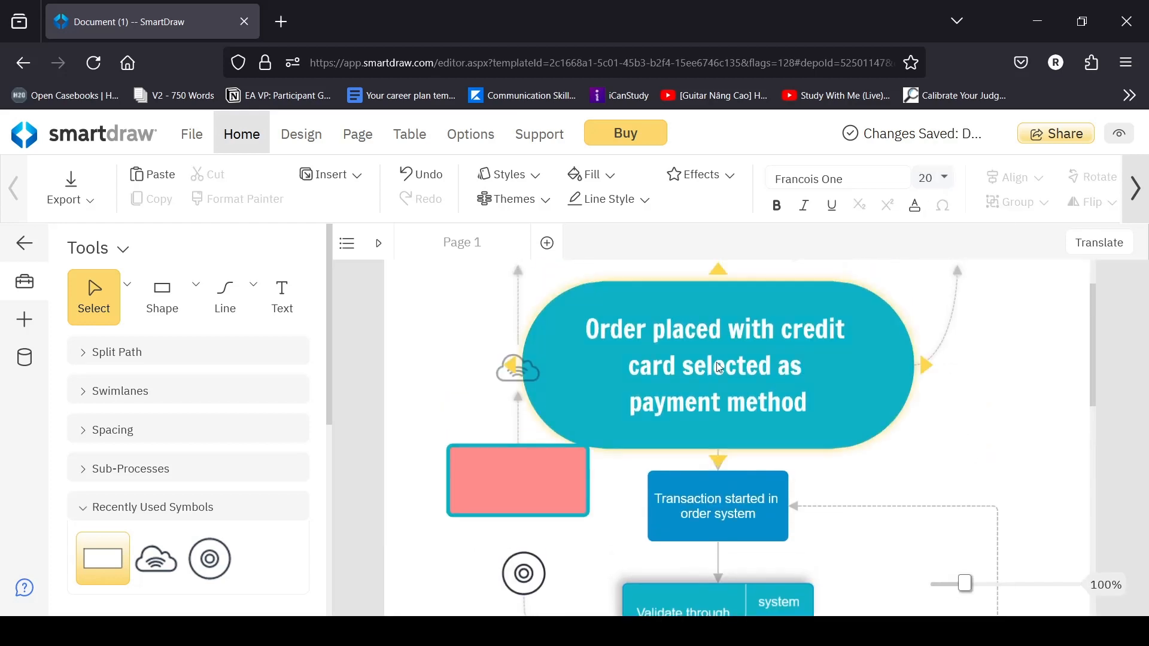
Try to apply a standard red text color with only the cursor placed in the "Order placed with credit card" text.
left_click(717, 365)
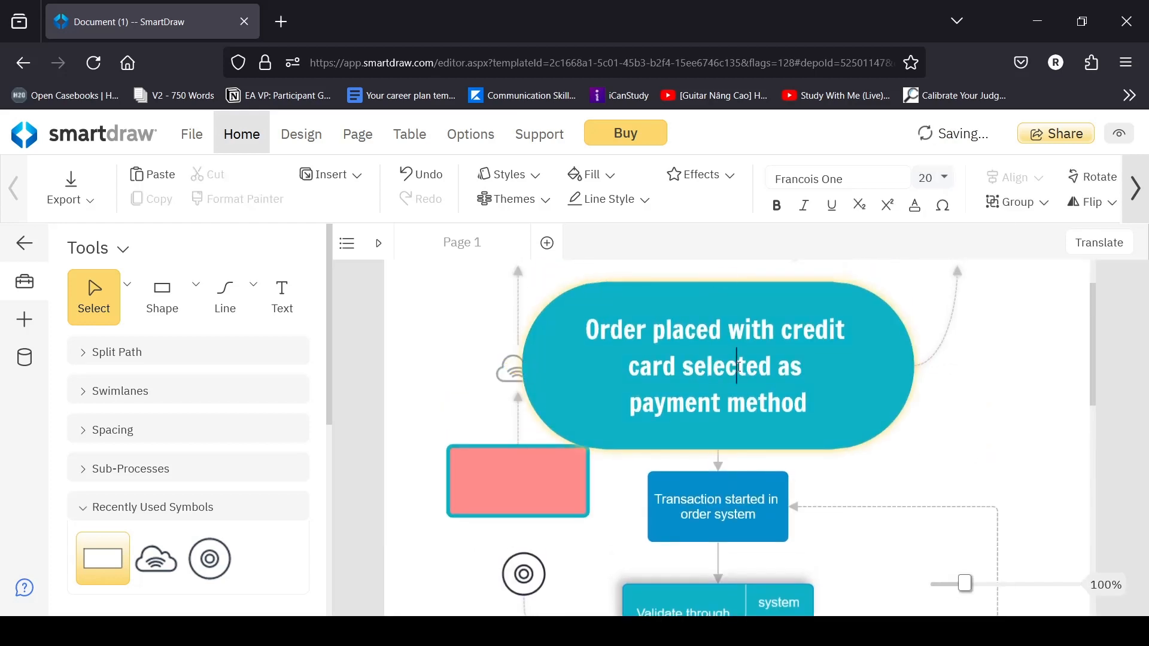
left_click(913, 207)
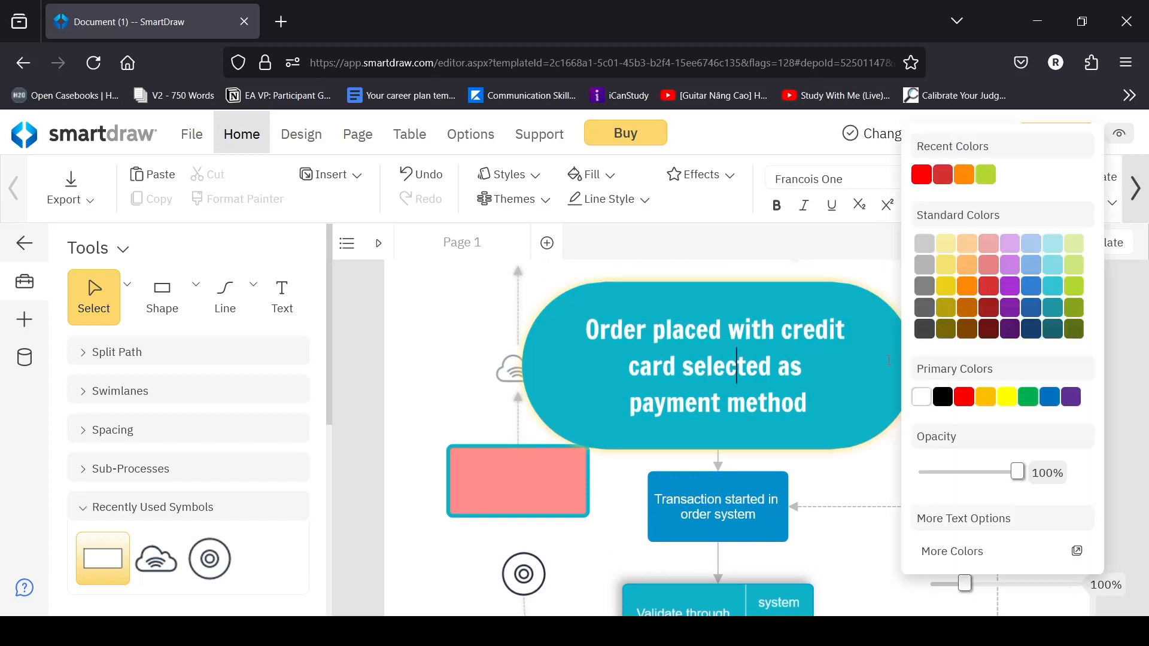
left_click(988, 288)
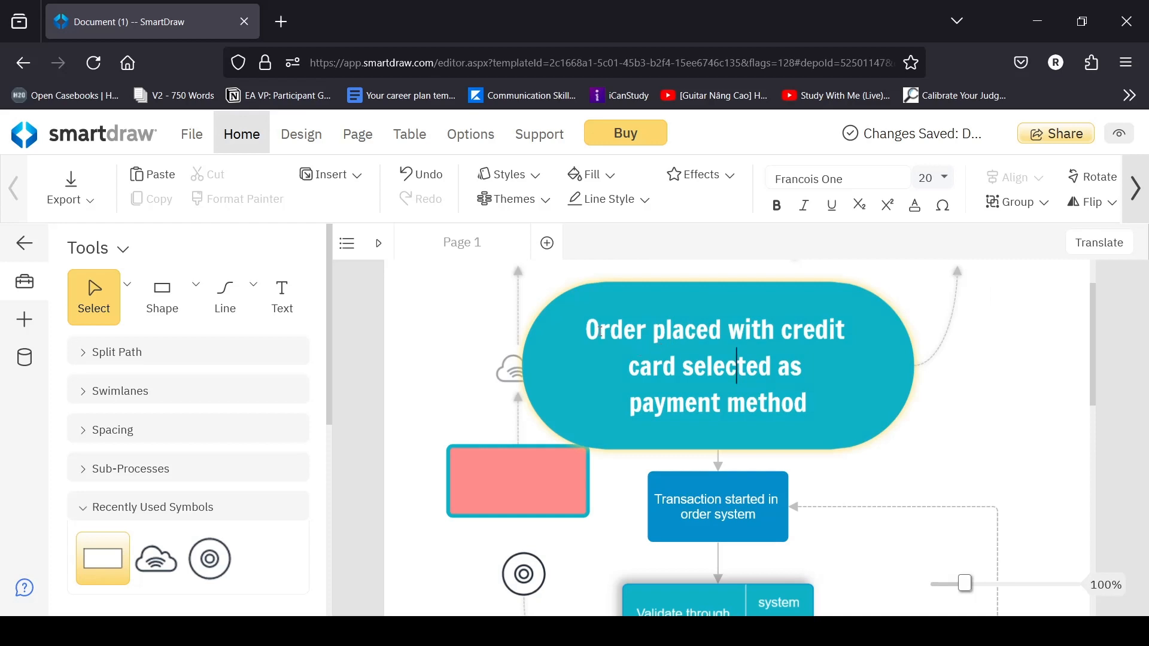
Select the entire "Order placed with credit card" text and color it standard red.
left_click_drag(596, 332, 758, 368)
left_click(758, 368)
left_click_drag(589, 329, 810, 412)
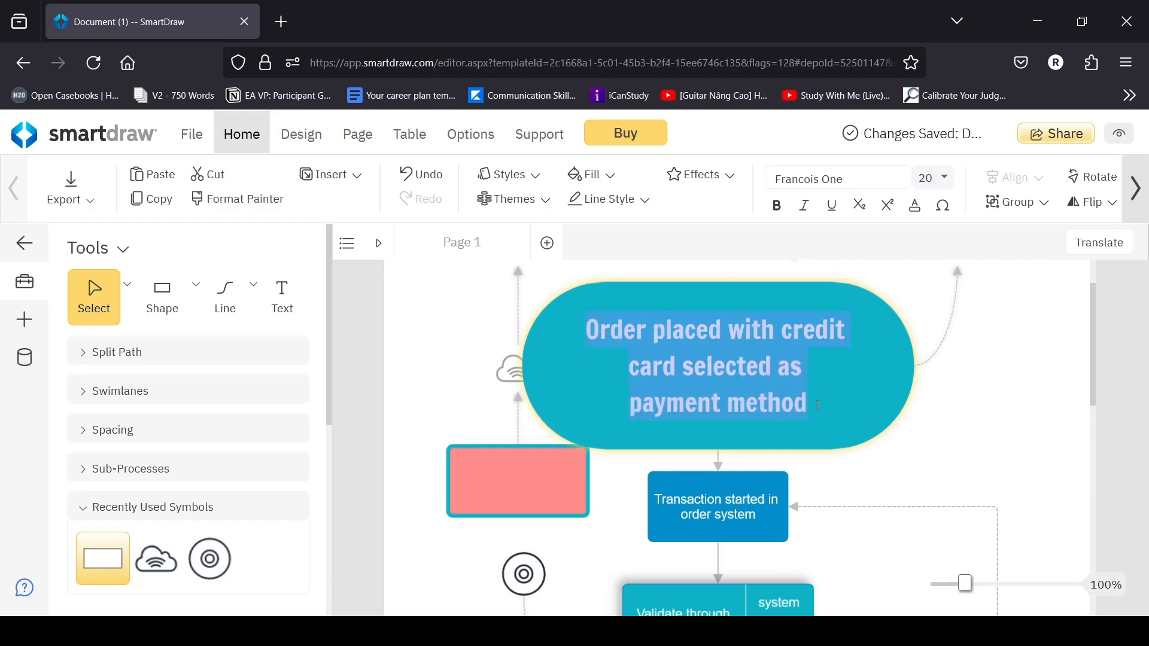
left_click(923, 215)
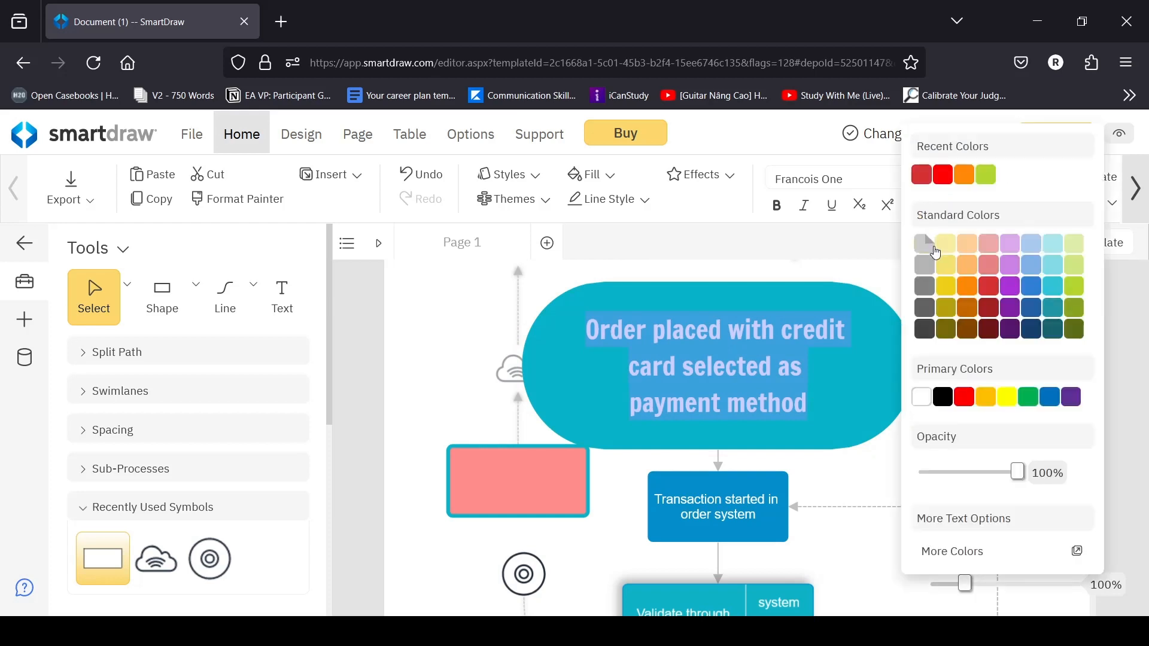
left_click(988, 293)
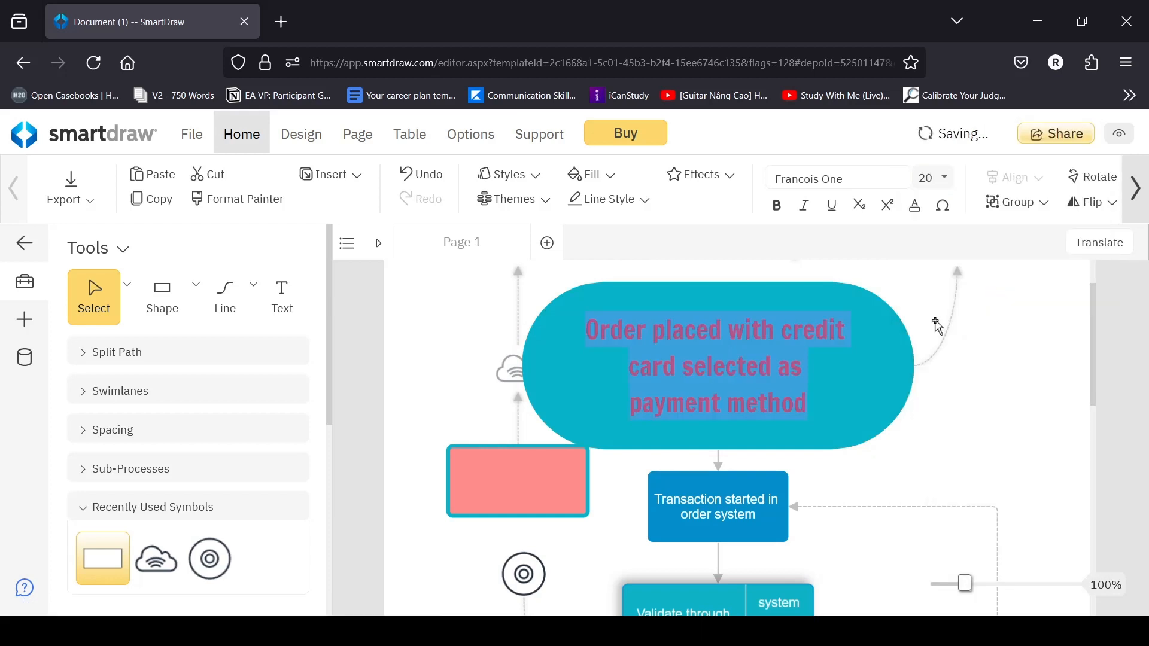
left_click(884, 359)
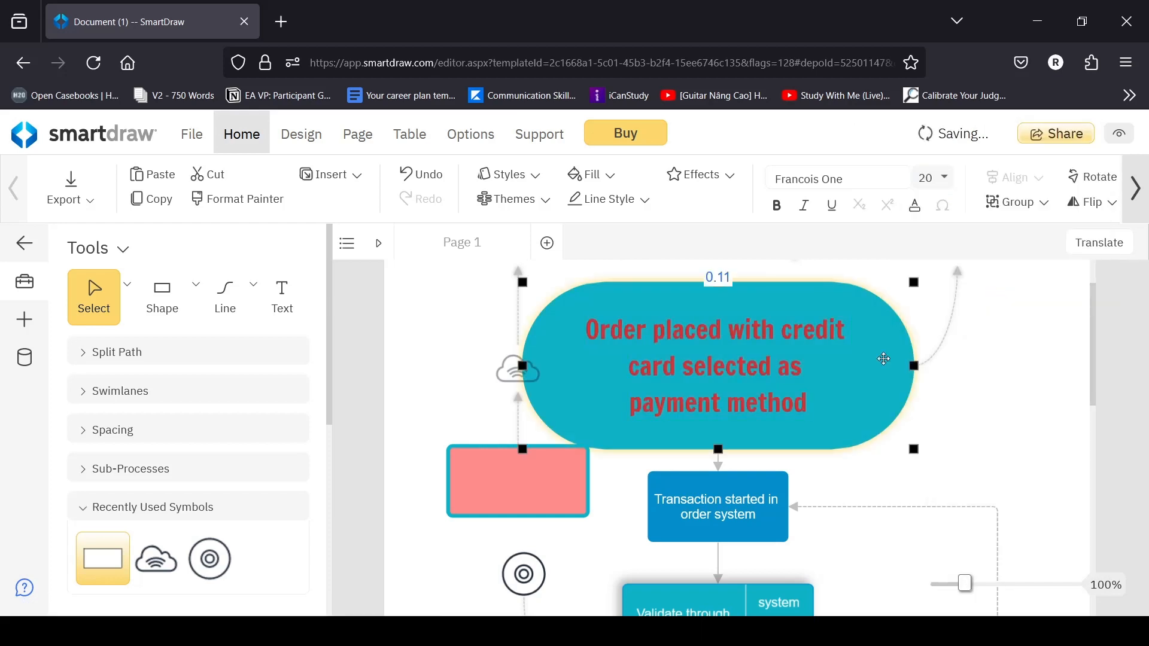
Insert the registered trademark symbol ® after "Visa" in the "Validate through Verified by Visa" shape.
left_click(757, 518)
scroll(756, 518, "down", 3)
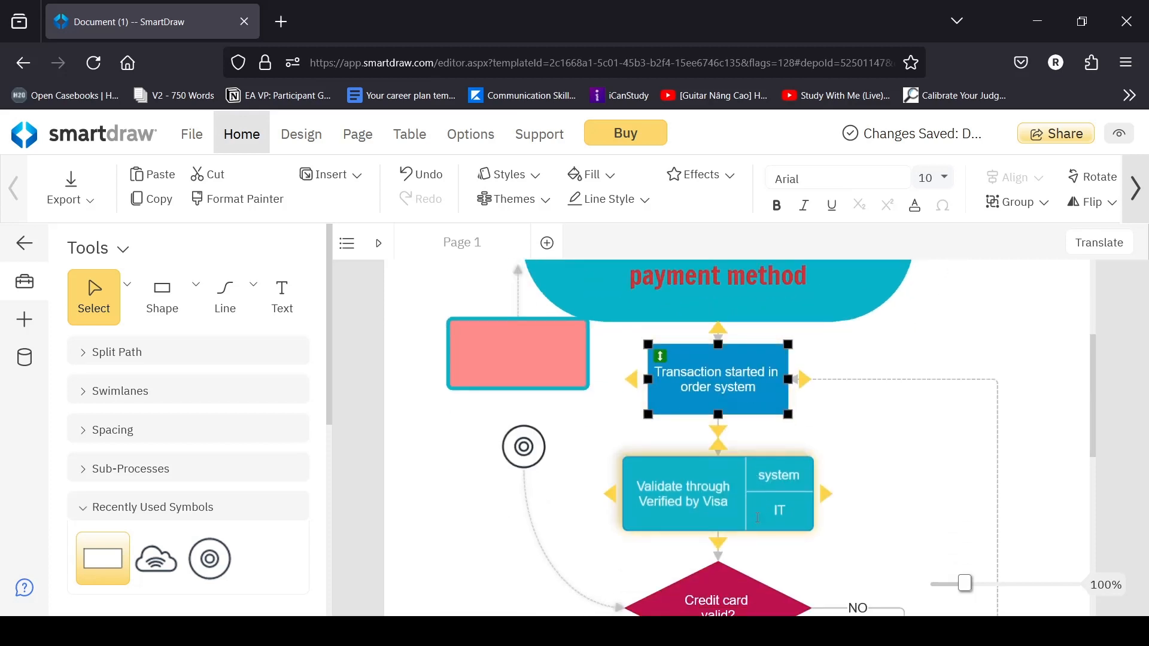
double_click(713, 503)
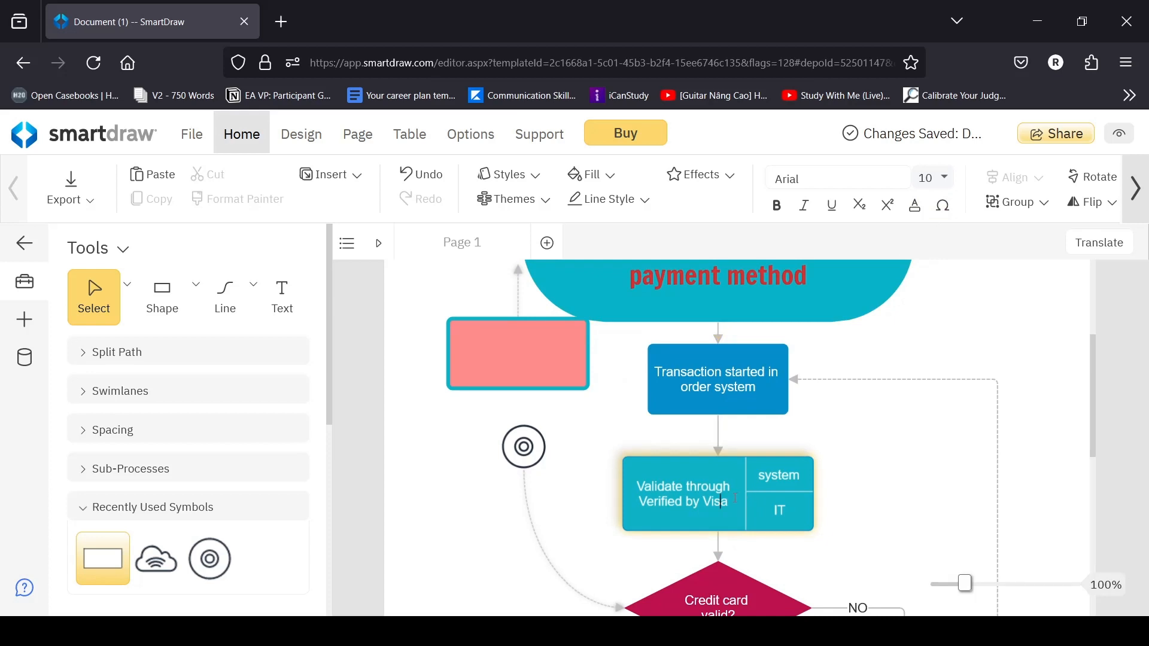
left_click(936, 207)
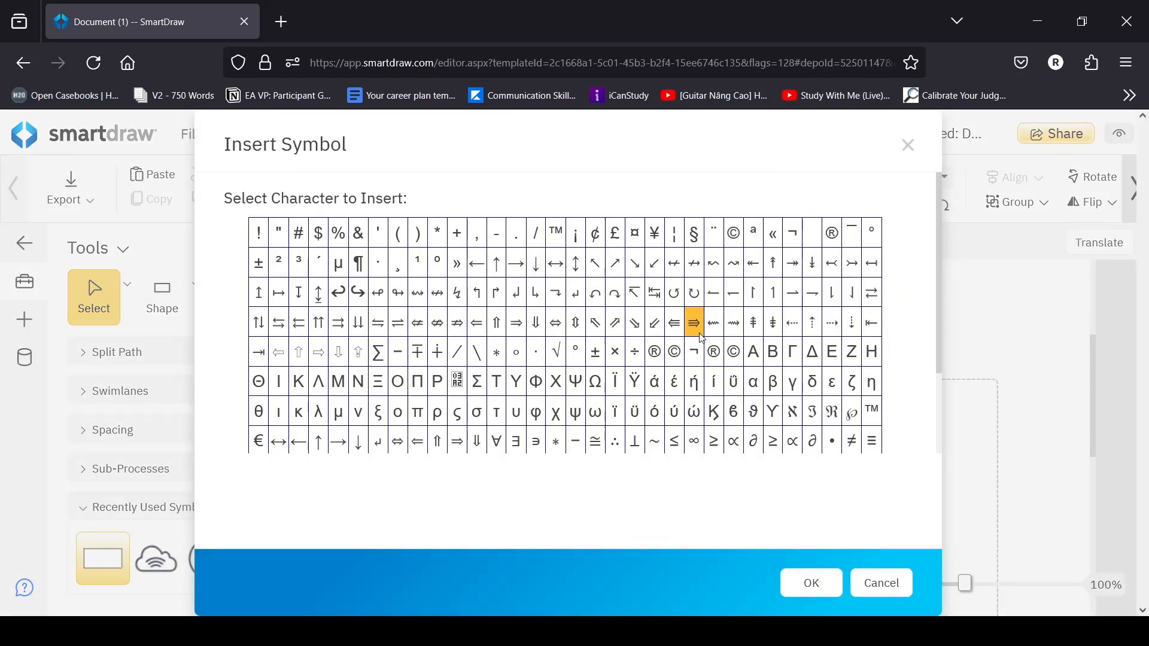
scroll(700, 336, "down", 3)
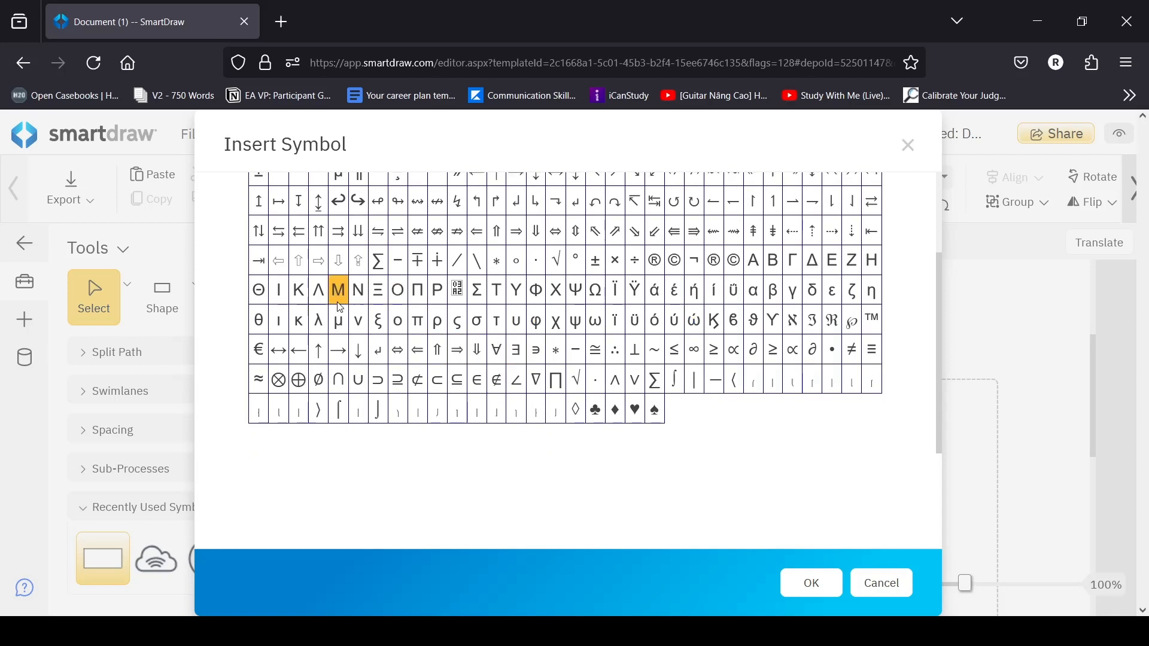
scroll(339, 293, "up", 3)
scroll(497, 359, "down", 3)
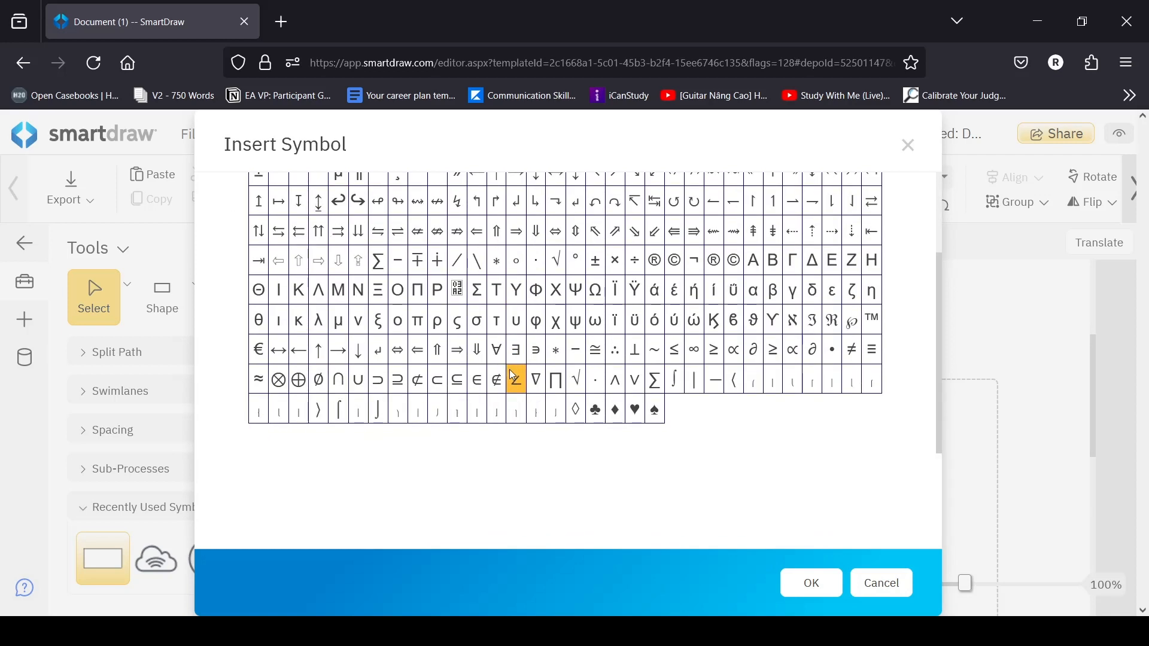
left_click(714, 271)
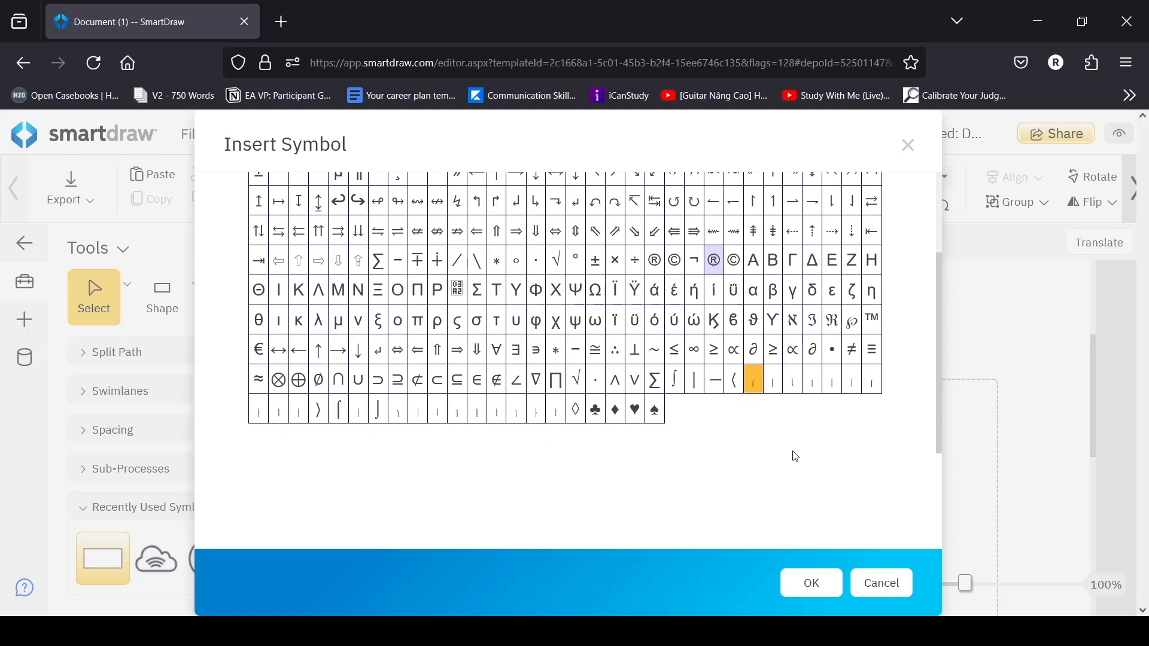
left_click(830, 590)
Enlarge the font size of the whole "Validate through Verified by Visa ®" text.
scroll(668, 423, "down", 1)
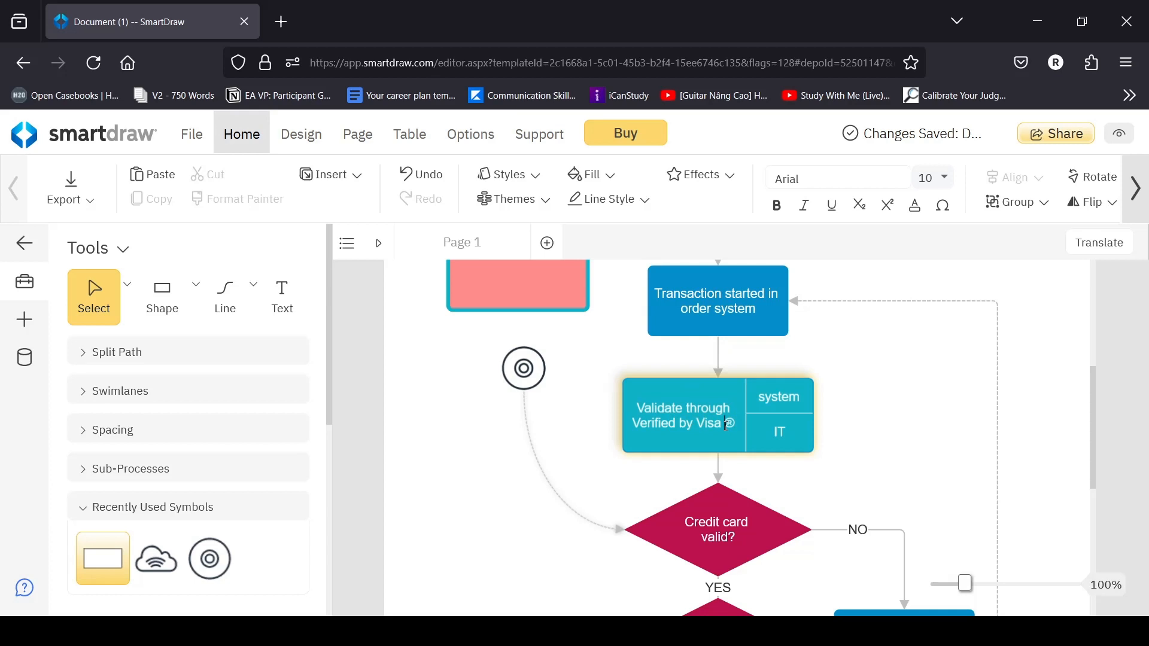
left_click_drag(637, 410, 739, 425)
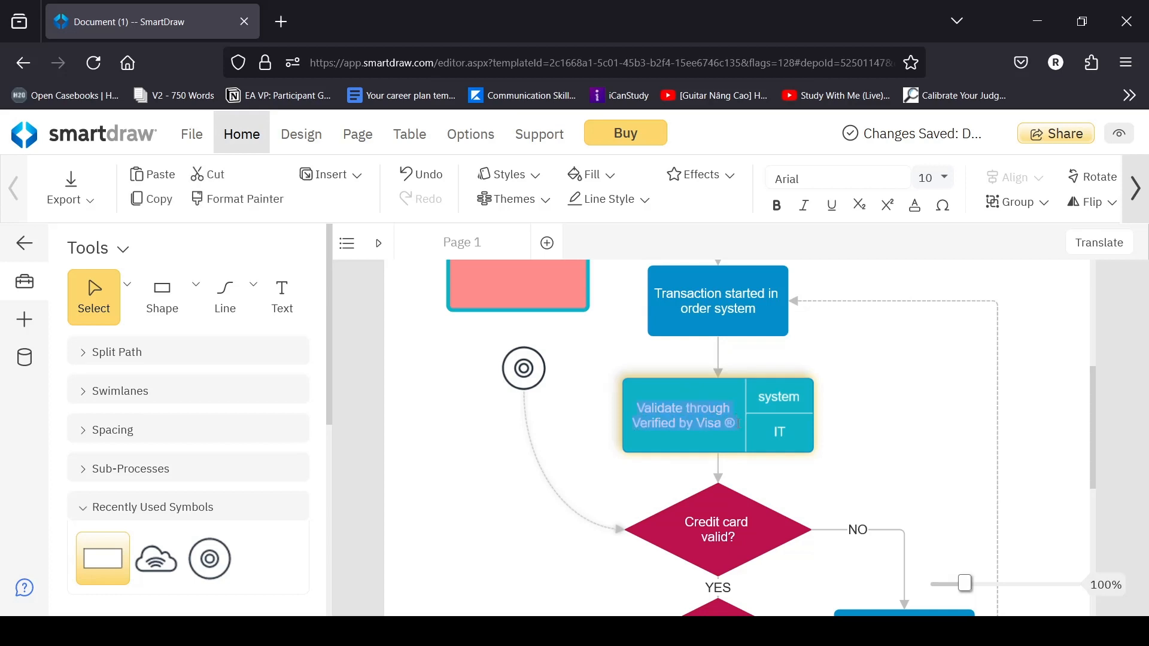
left_click(941, 179)
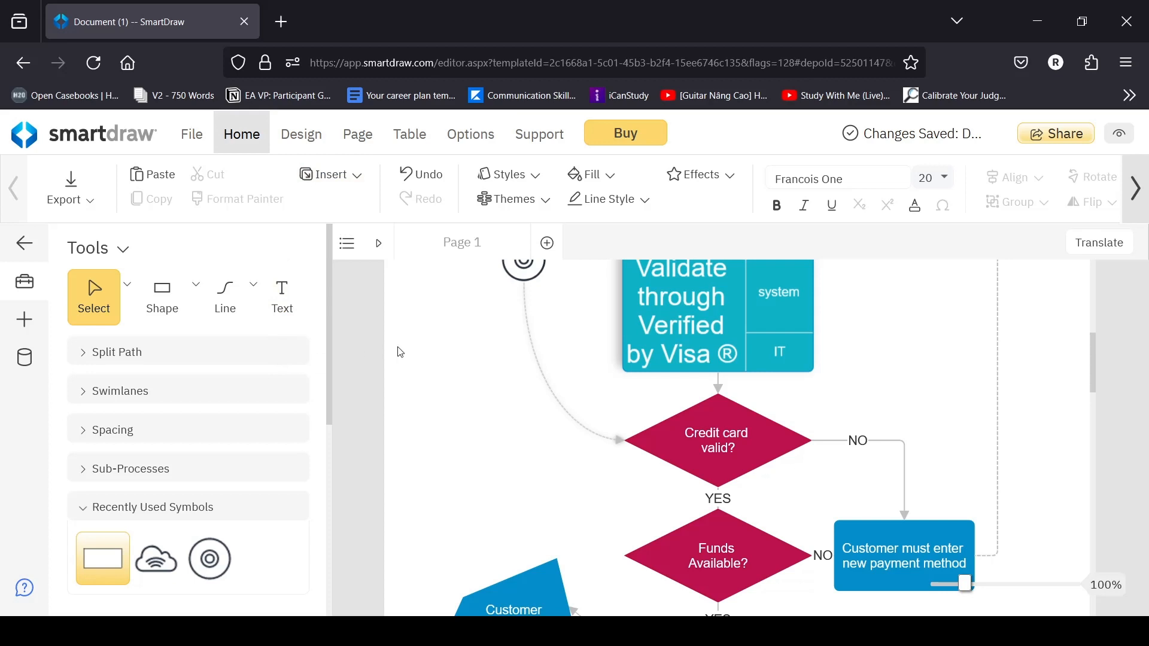
Bring up the page setup and display options for the flowchart.
mouse_move(667, 362)
left_click(311, 148)
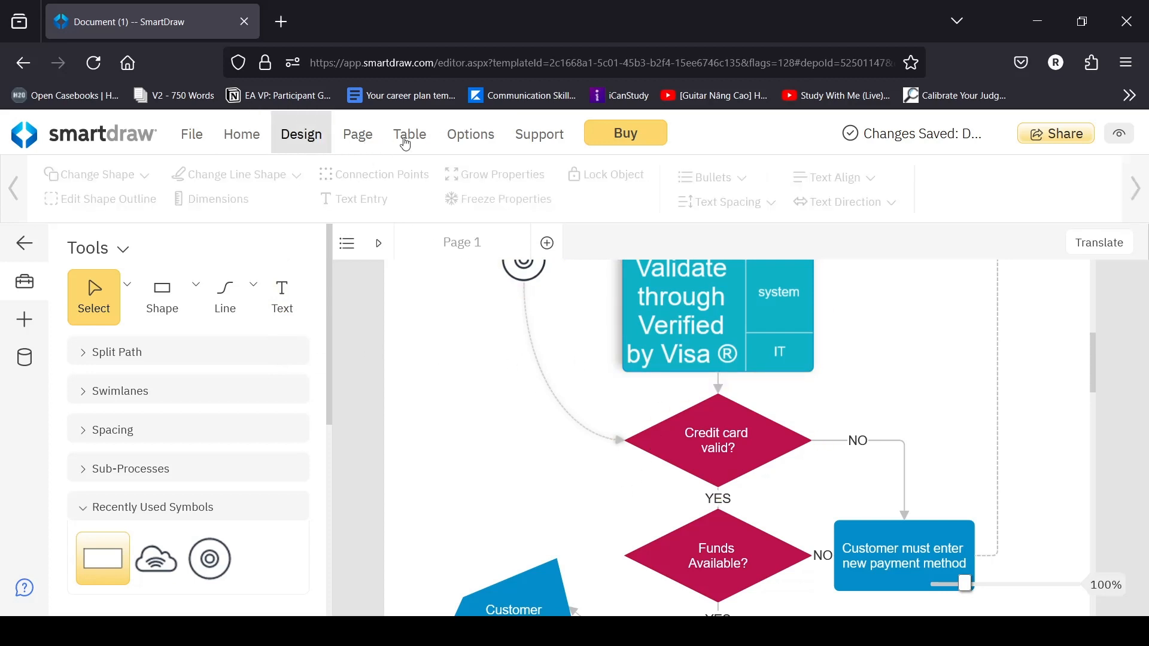
left_click(369, 146)
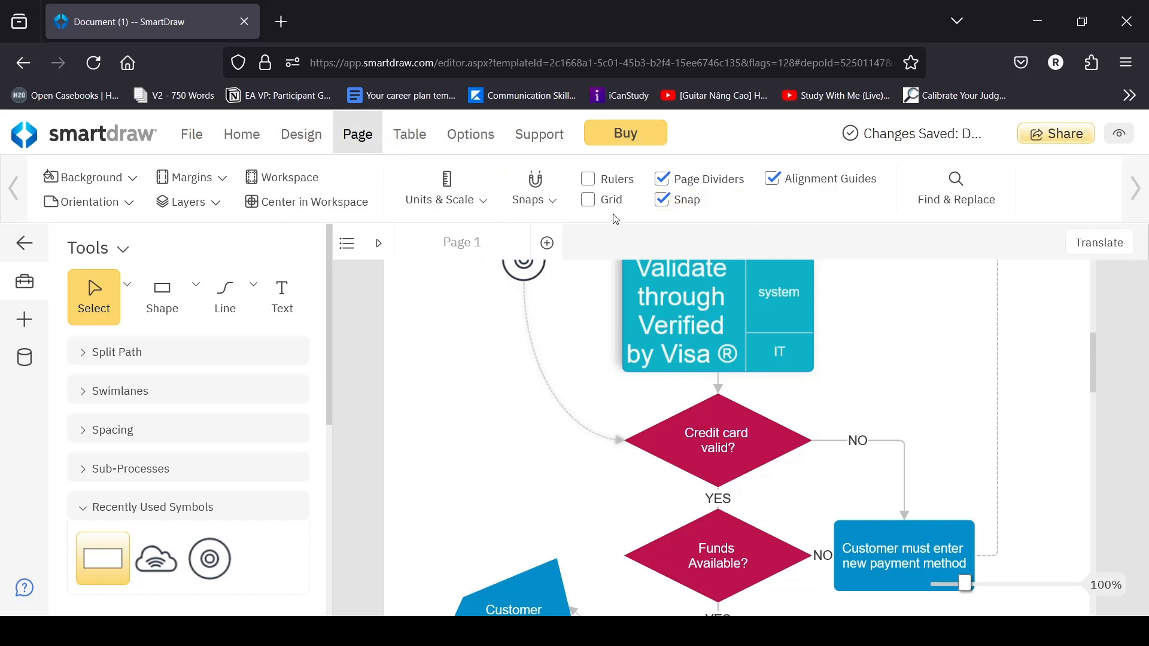